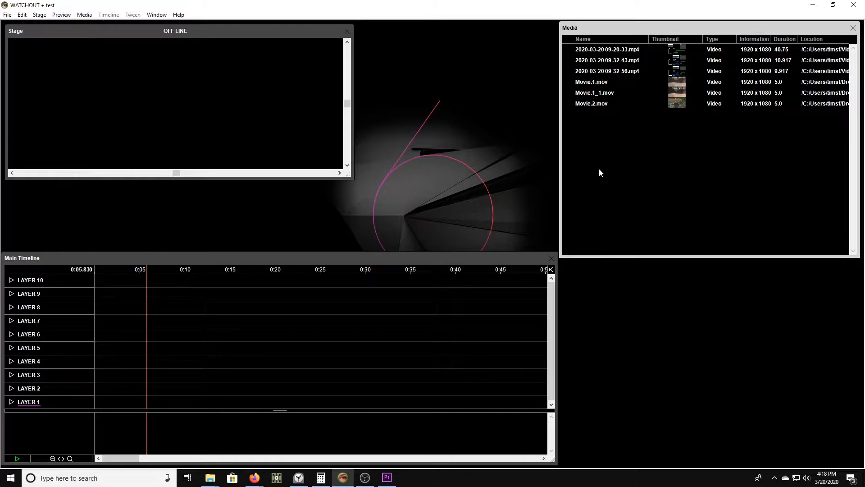
Add a composition named Test Comp to the media list with a 1920 x 1080 reference frame.
mouse_move(634, 185)
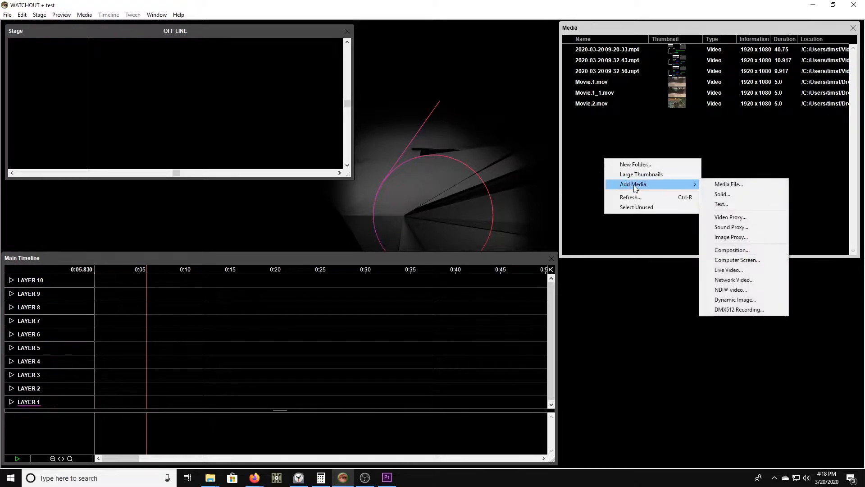
click(741, 248)
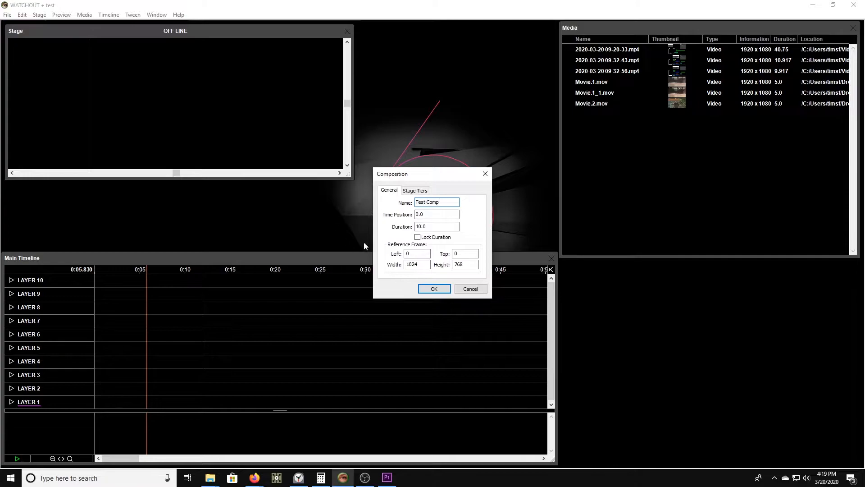
double_click(413, 265)
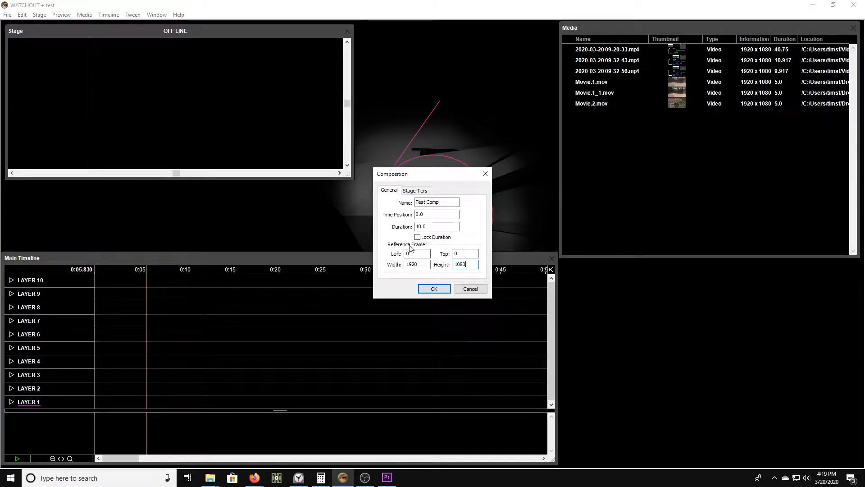
click(434, 289)
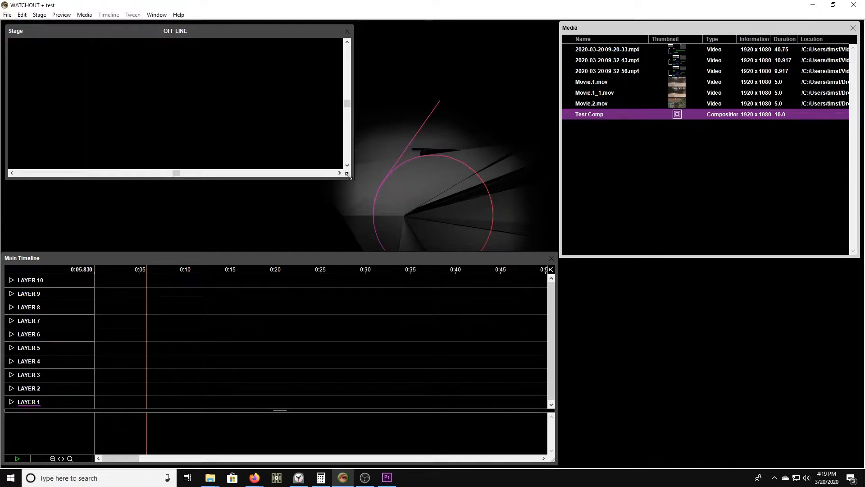
Enlarge the stage window, open the Test Comp timeline and review its composition settings.
drag(349, 174, 467, 237)
double_click(596, 117)
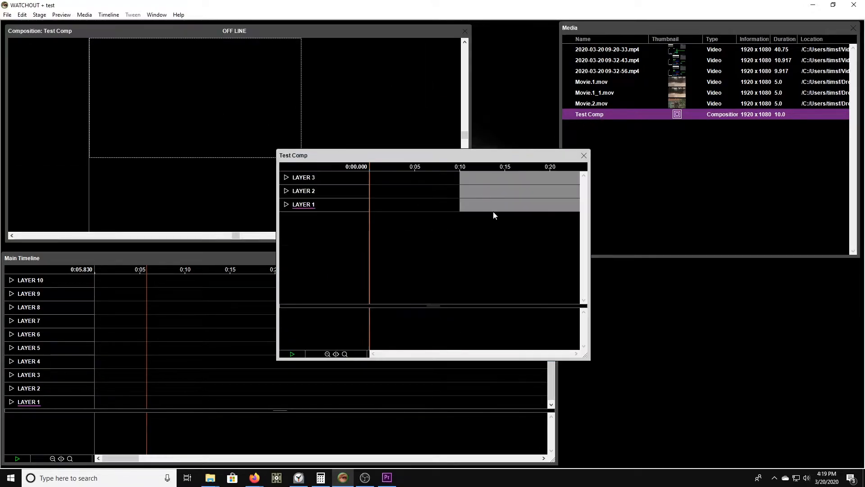
double_click(418, 239)
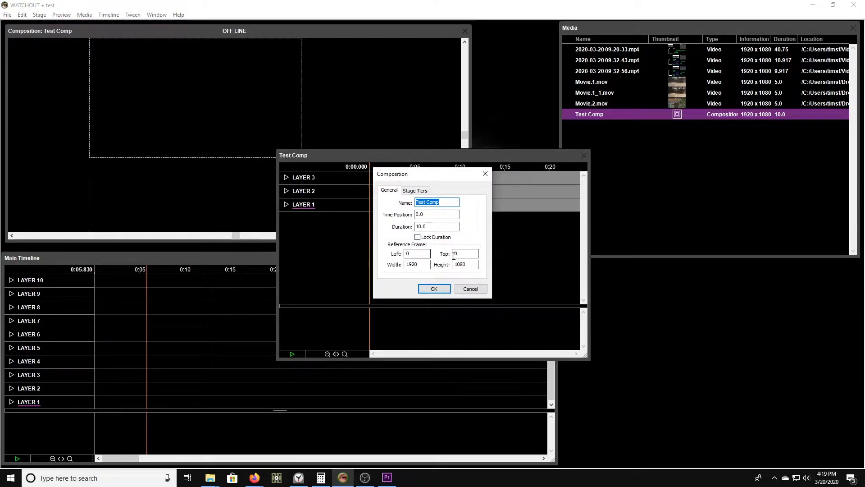
click(435, 288)
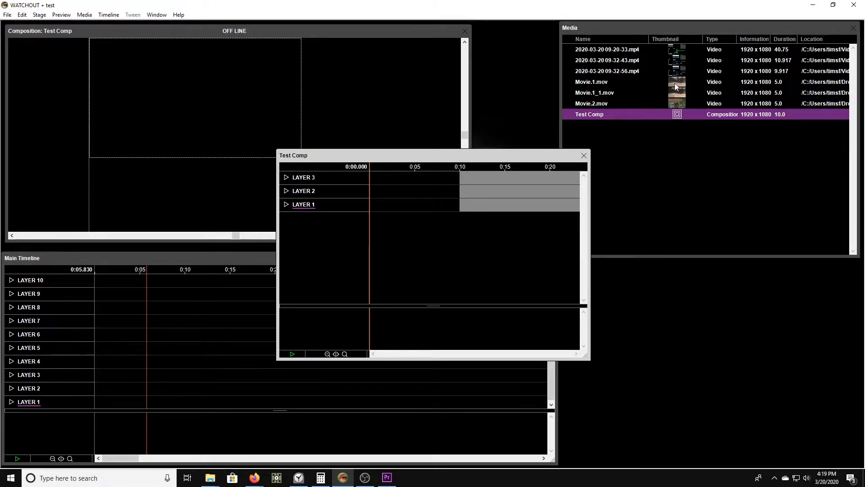
Place Movie.1.mov at the start of Layer 1 in Test Comp and check its cue settings.
drag(669, 84, 376, 205)
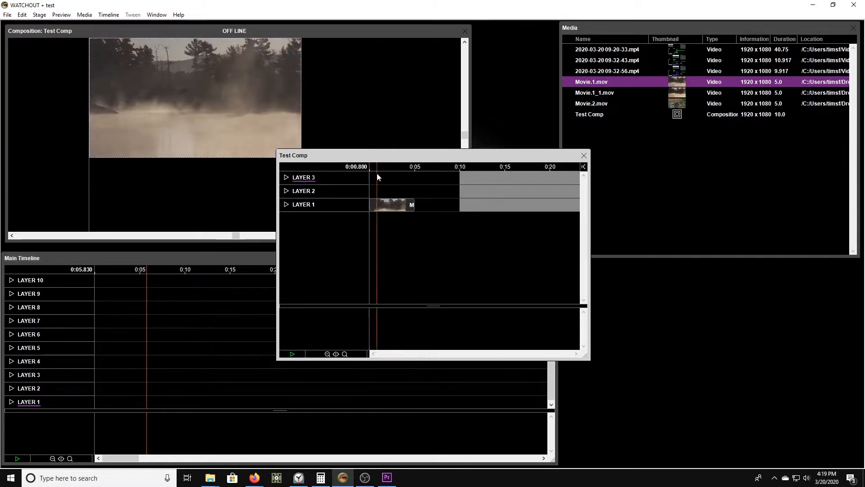
double_click(391, 205)
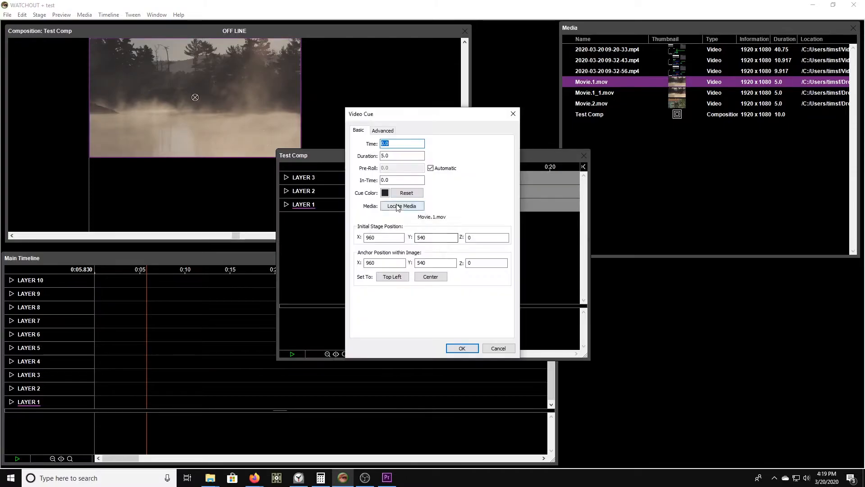
key(Return)
click(421, 226)
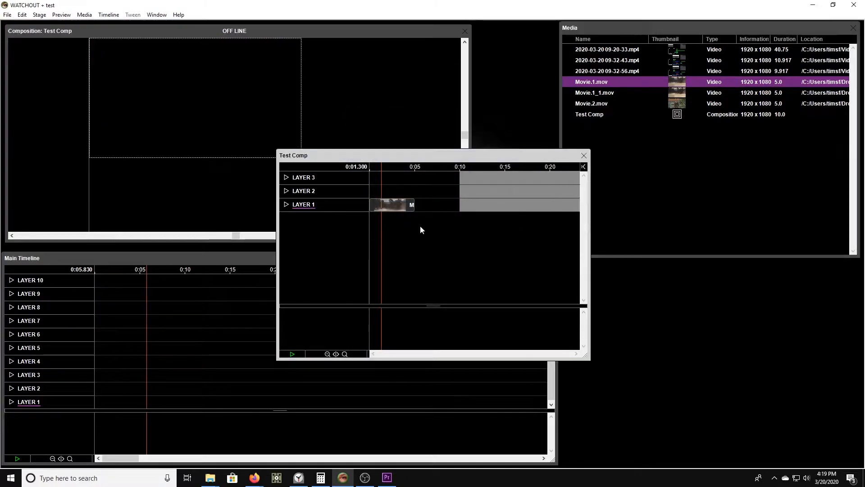
Set the duration of the Test Comp composition to 3 seconds.
double_click(427, 255)
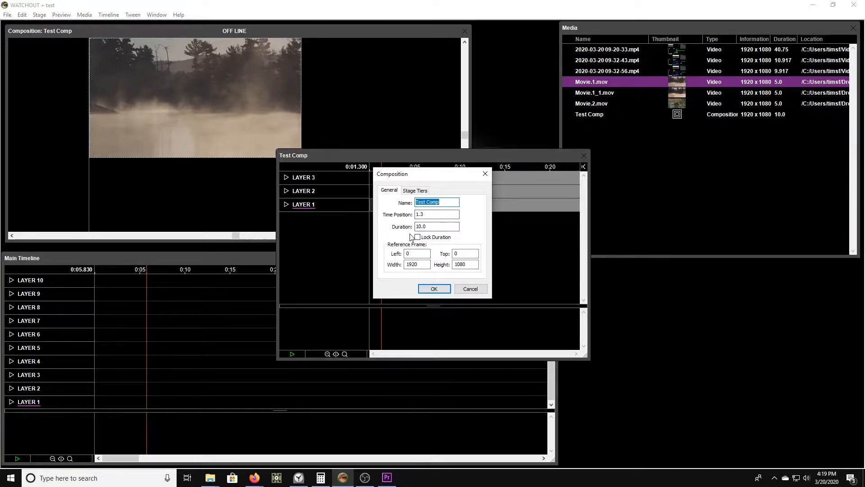
double_click(425, 226)
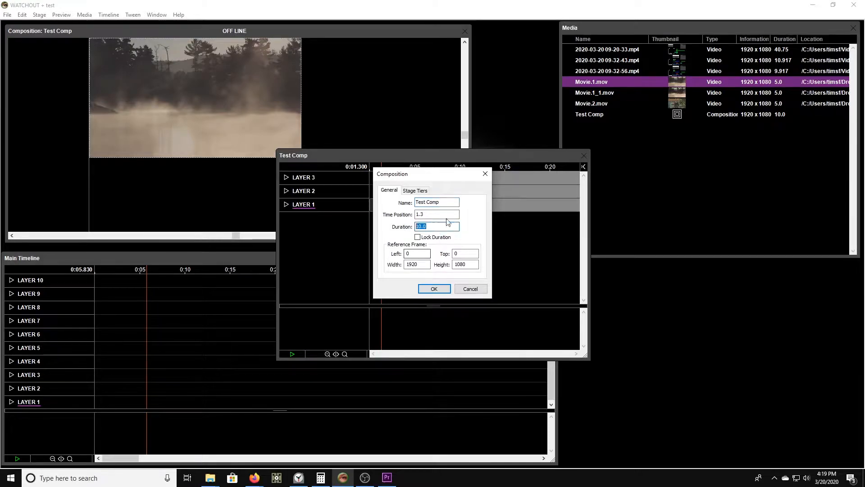
drag(425, 175, 619, 206)
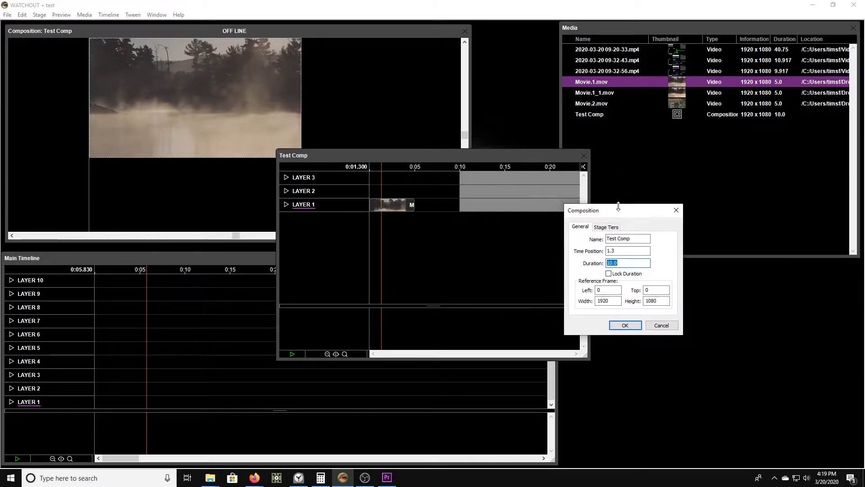
text(3)
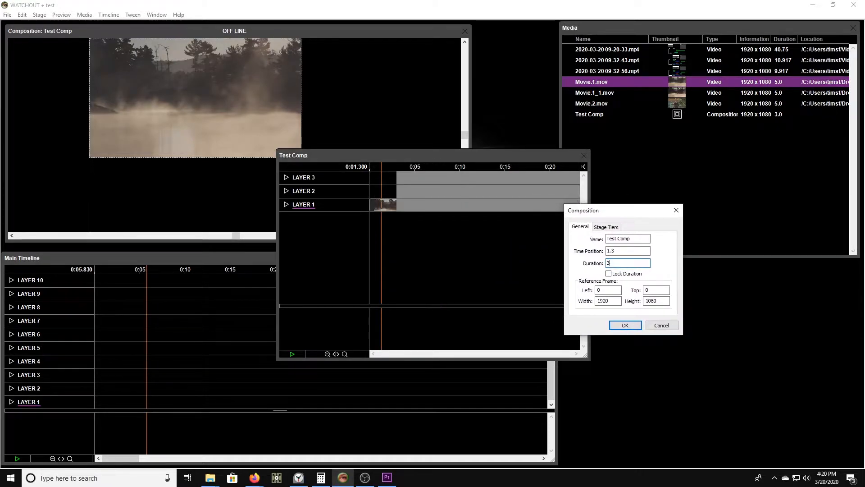
click(624, 325)
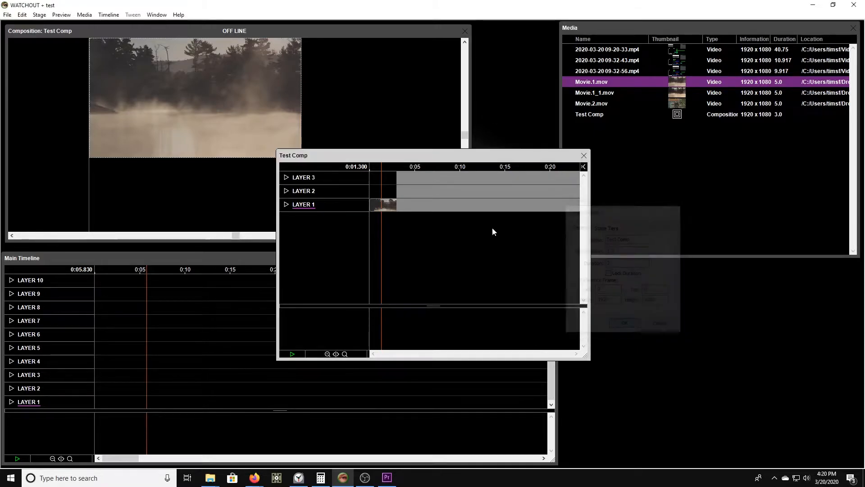
Extend Test Comp to 5.0 seconds to fit the Movie.1.mov cue and place its timeline window beside the main timeline.
click(380, 207)
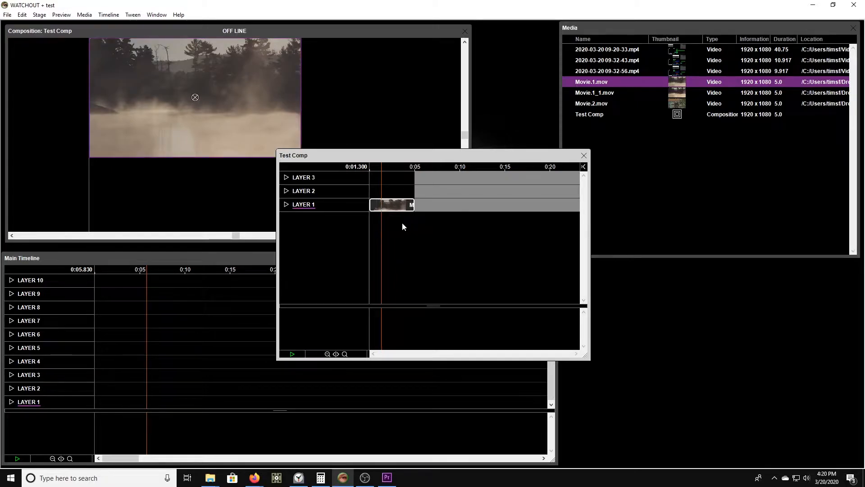
double_click(402, 223)
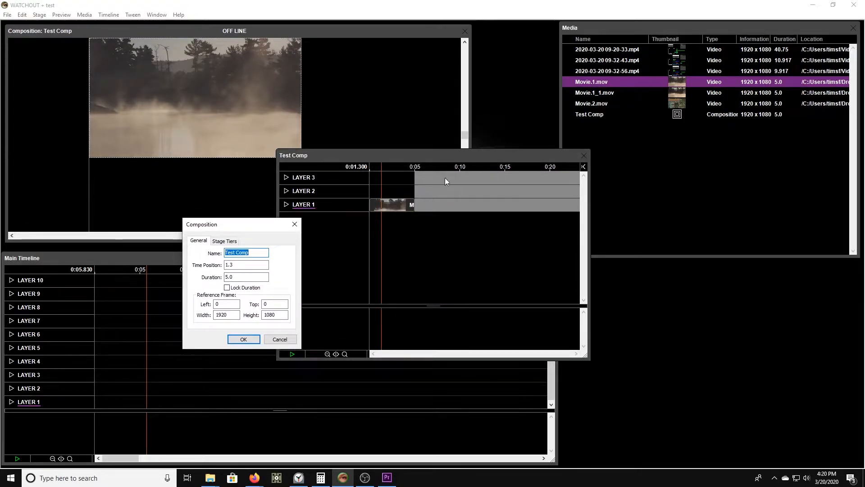
click(259, 339)
drag(346, 161, 568, 229)
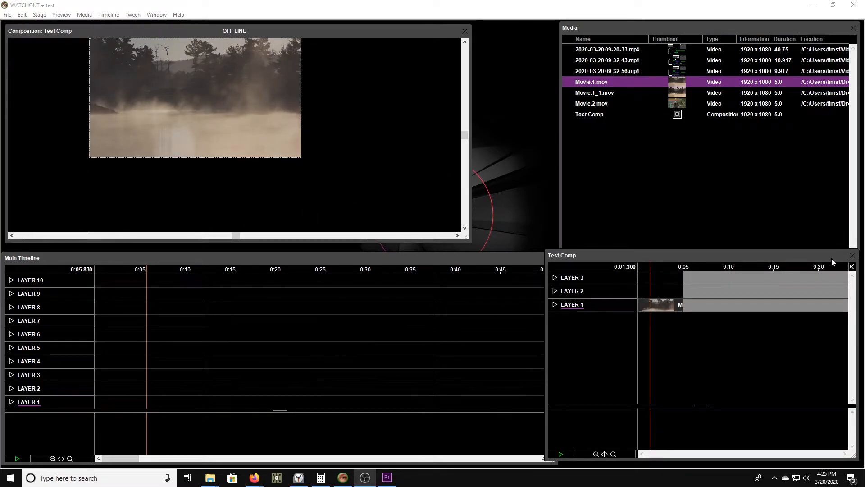
mouse_move(571, 254)
mouse_down()
mouse_move(556, 239)
mouse_move(562, 247)
mouse_up()
Examine the basic and advanced settings of the Movie.1.mov cue in Test Comp, including the free running and looping options.
click(653, 295)
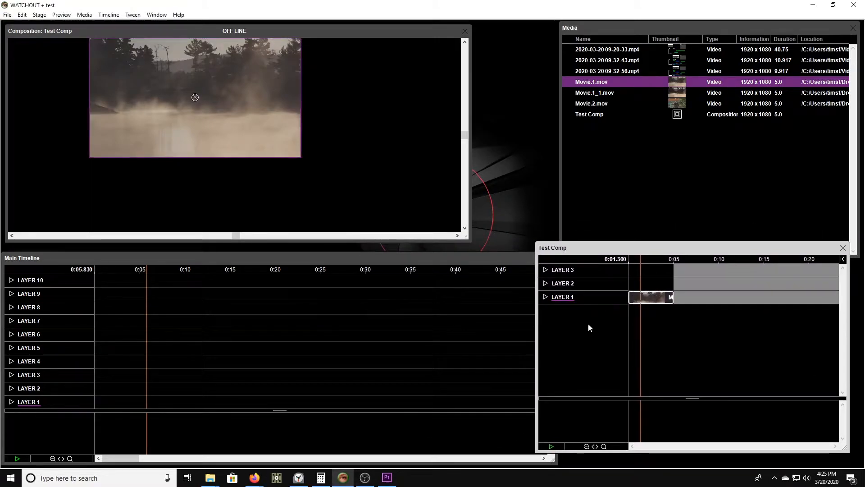
double_click(647, 296)
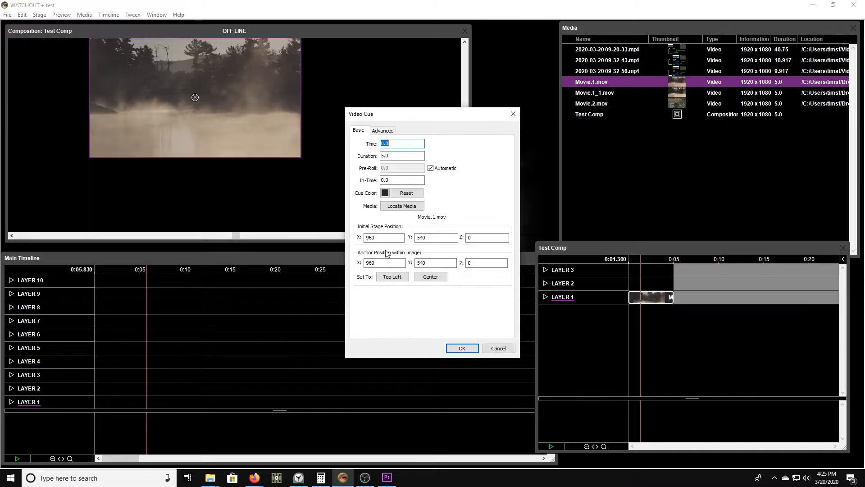
click(382, 130)
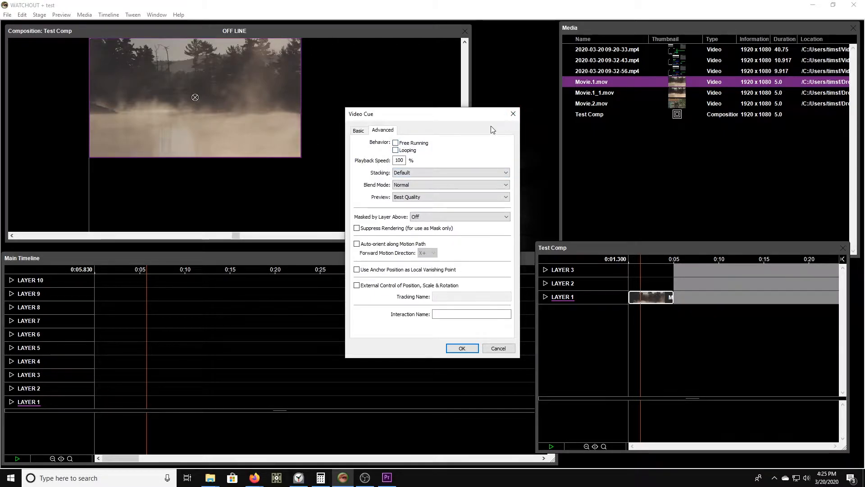
click(513, 114)
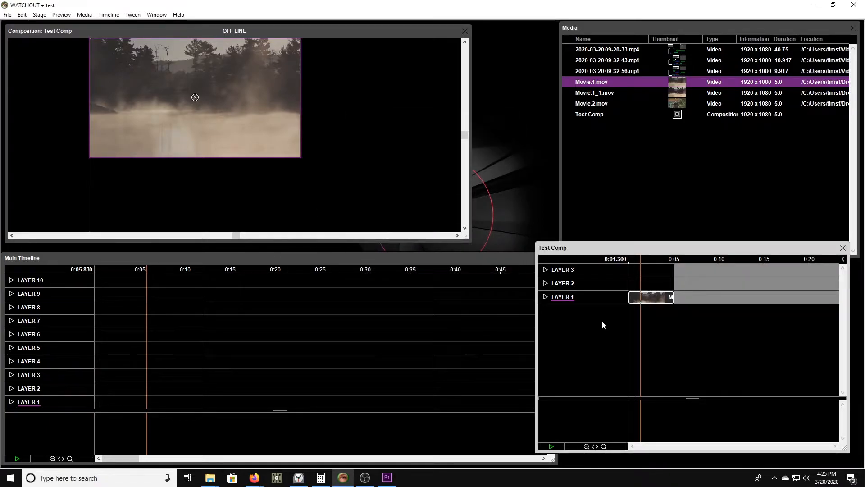
double_click(644, 298)
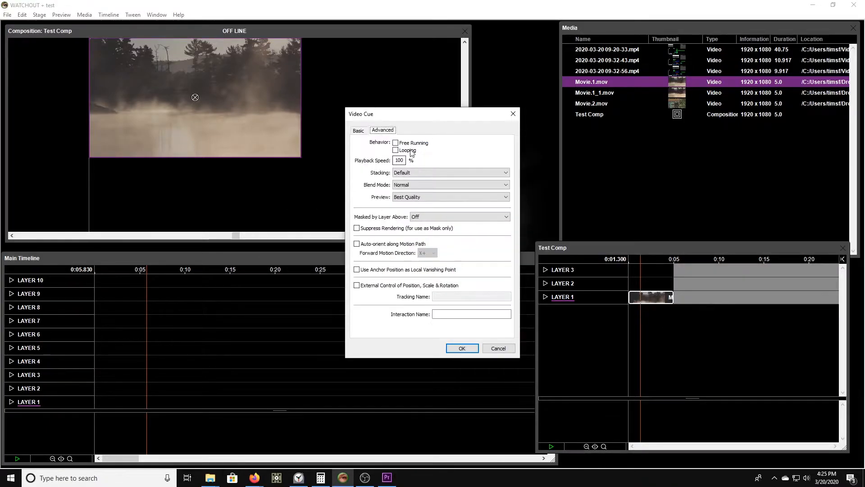
key(Escape)
Place Test Comp on Layer 3 of the main timeline at about 7 seconds and enable Free Running and Looping for it.
drag(693, 114, 182, 363)
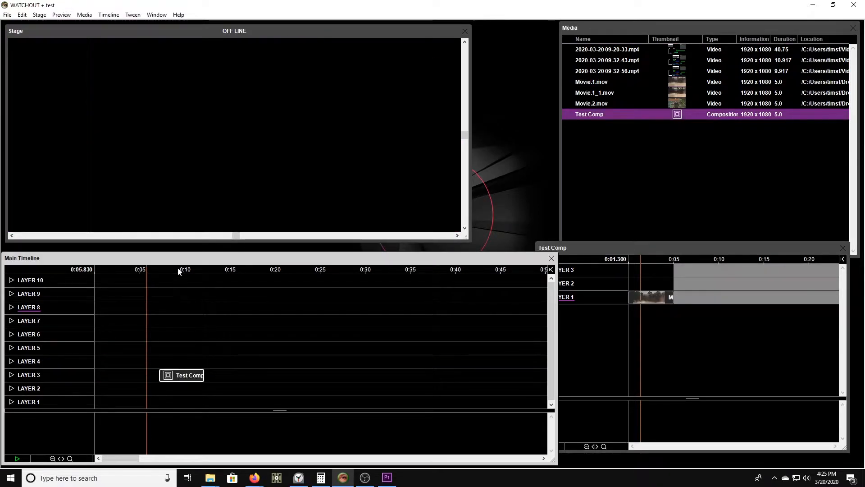
double_click(178, 376)
click(436, 186)
click(436, 179)
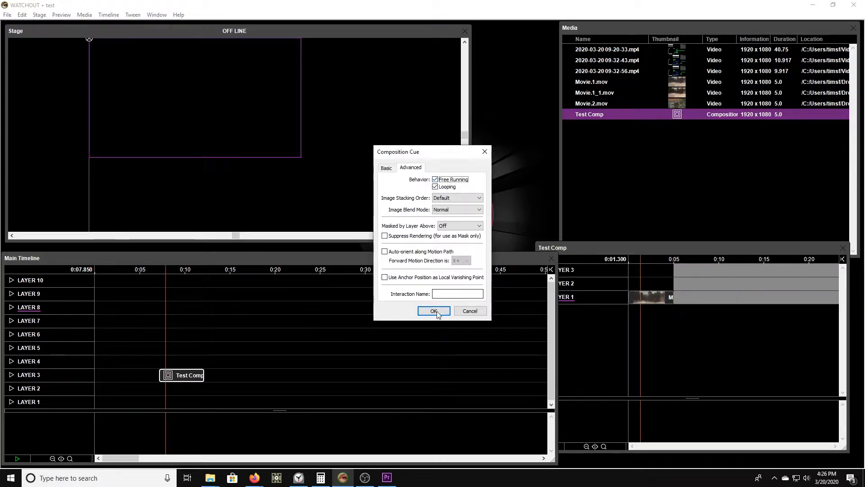
click(434, 311)
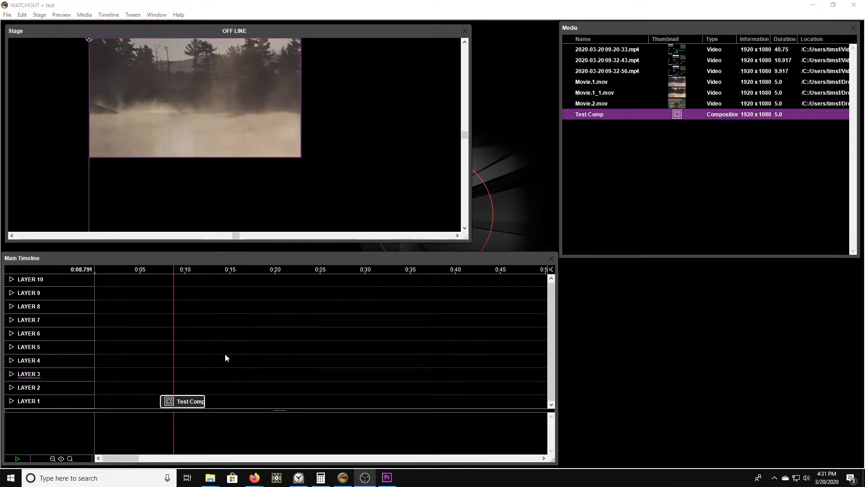
Reopen the Test Comp timeline from the media list and reposition its window so that it partly overlaps the main timeline.
click(212, 362)
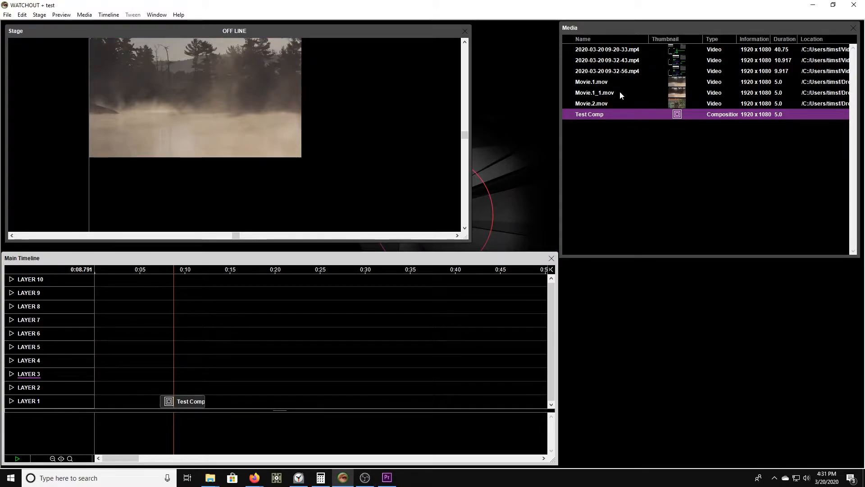
click(599, 83)
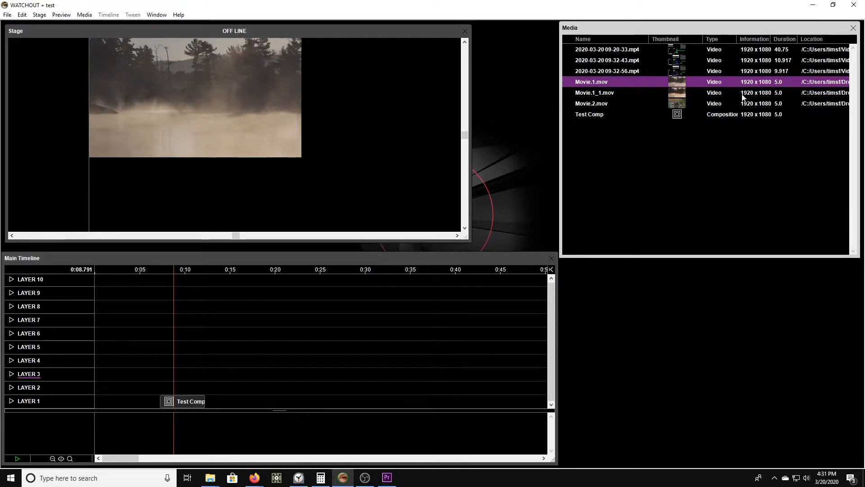
double_click(597, 117)
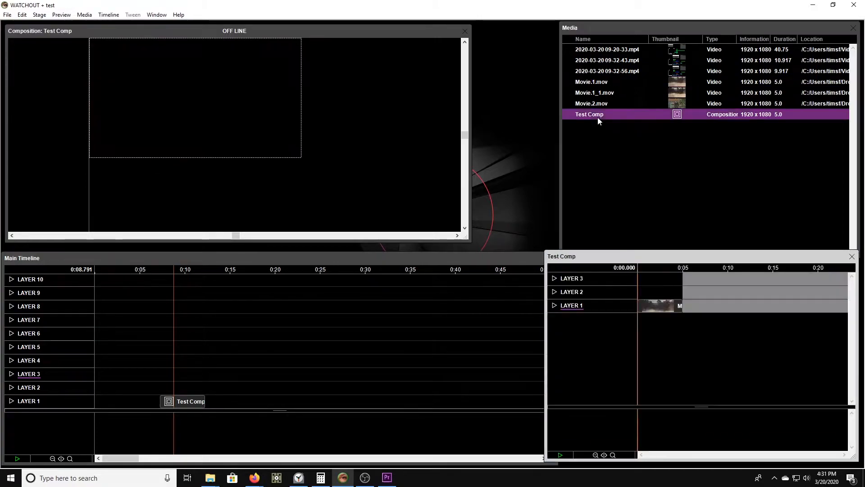
drag(613, 255, 526, 237)
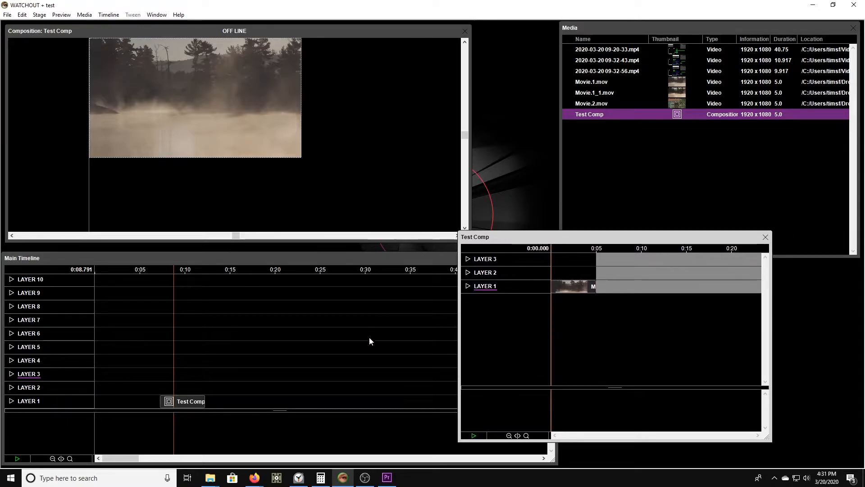
Place Movie.1_1.mov on Layer 3 of the main timeline at 16.4 seconds and set its In-Time to 1.0.
drag(676, 92, 260, 374)
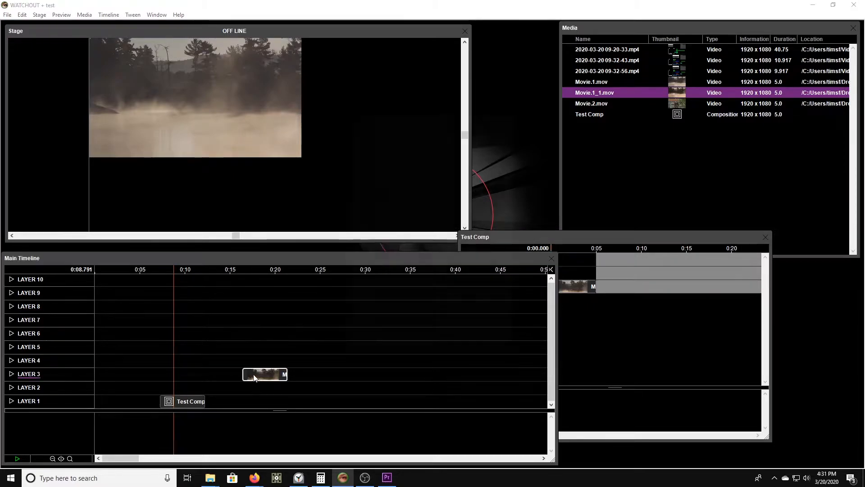
double_click(254, 374)
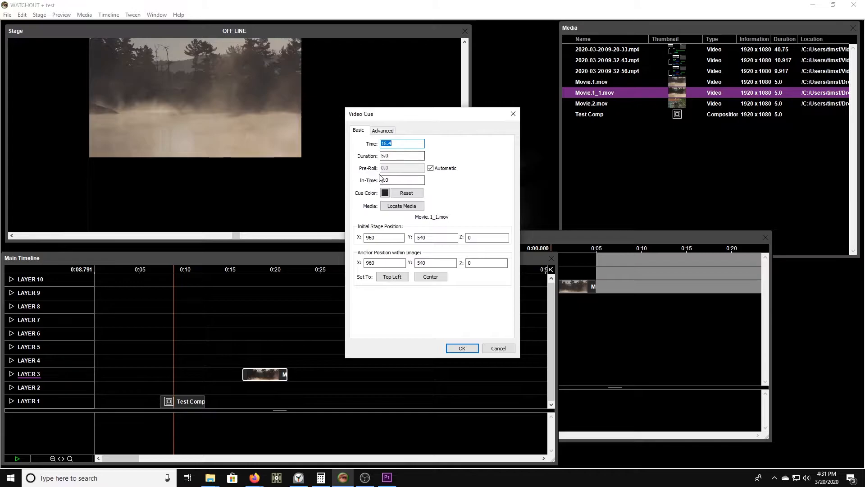
drag(392, 181, 342, 182)
text(2)
key(Return)
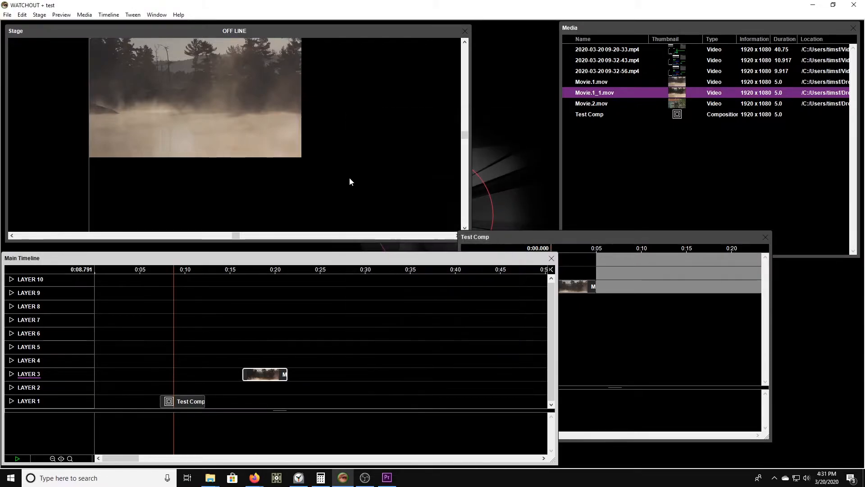
Preview the Movie.1_1.mov cue on Layer 3 of the main timeline between about 17 and 18 seconds and examine its basic settings.
click(247, 270)
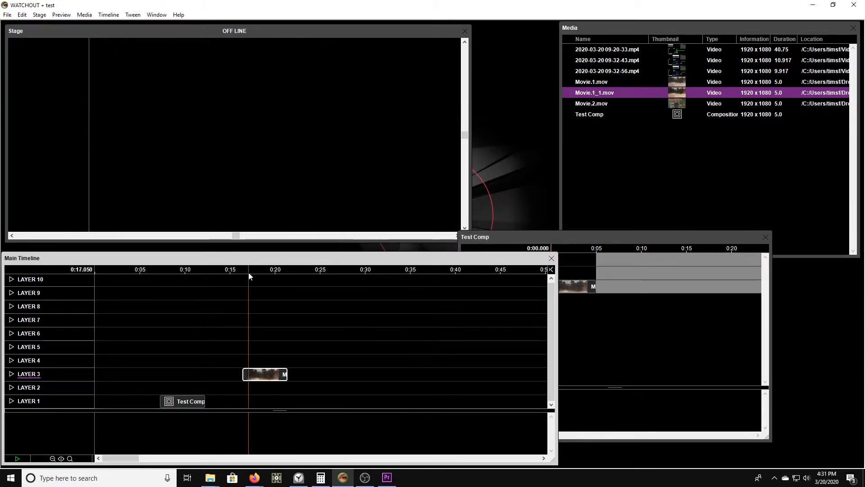
double_click(259, 377)
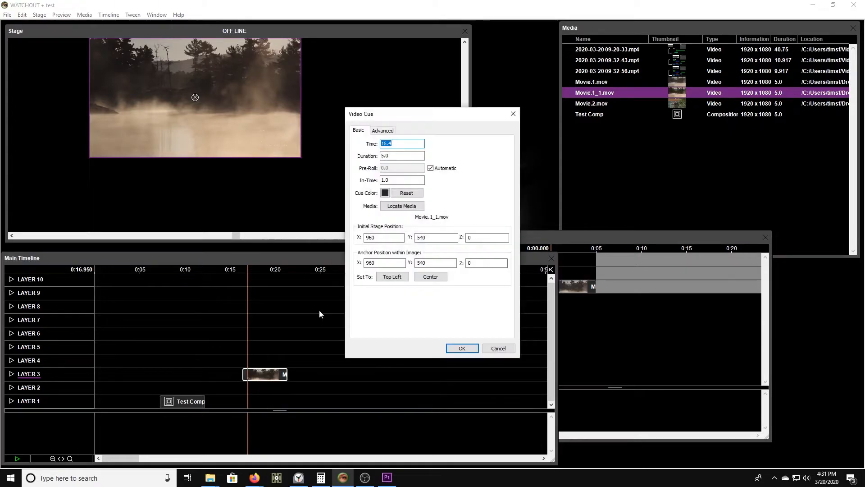
click(497, 348)
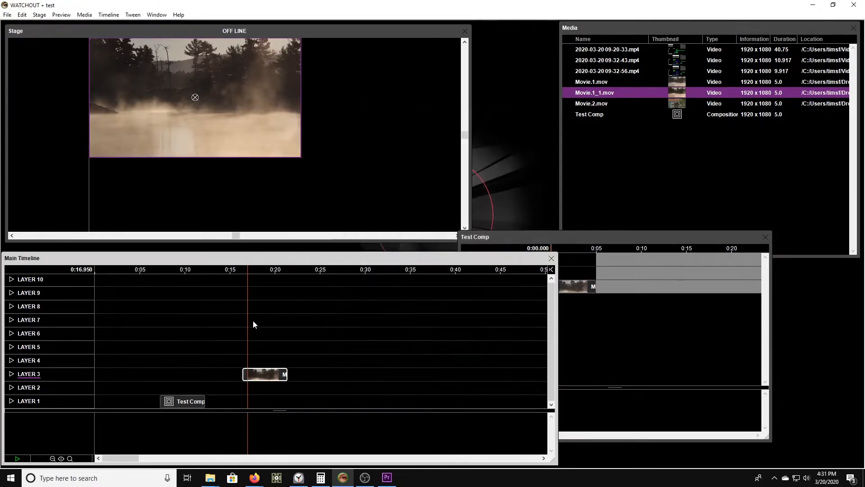
drag(244, 264, 273, 272)
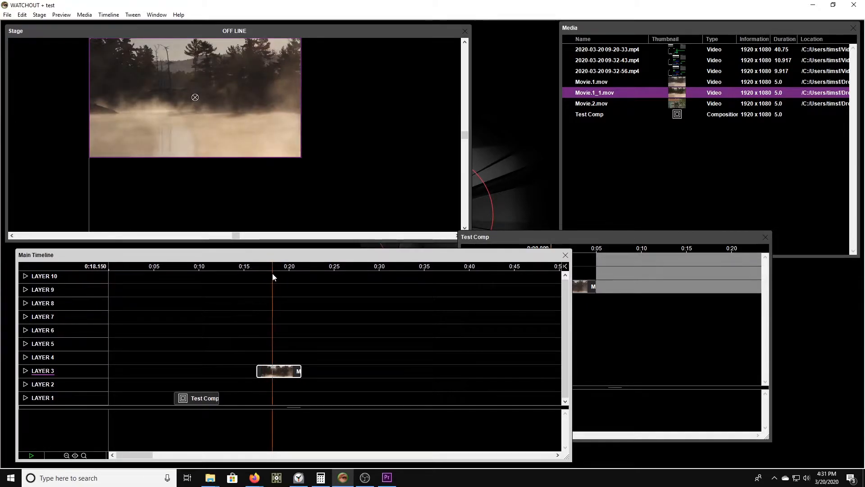
click(311, 341)
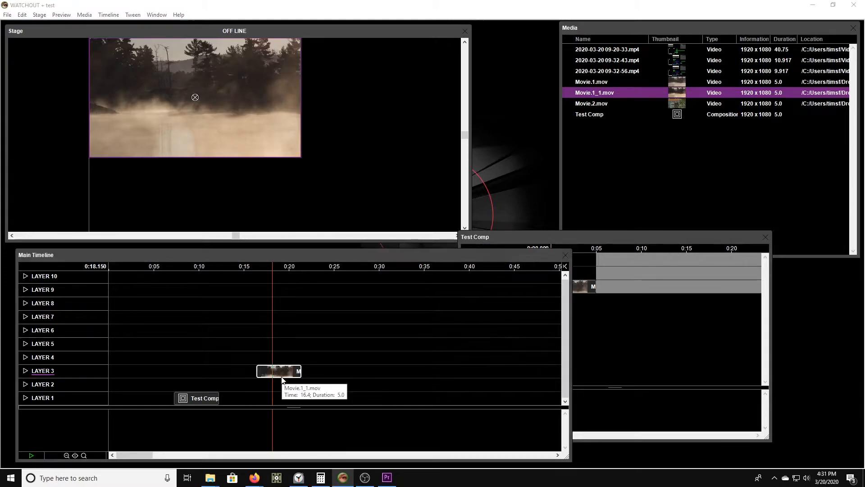
Delete the Movie.1_1.mov cue from Layer 3 of the main timeline.
double_click(270, 373)
click(513, 114)
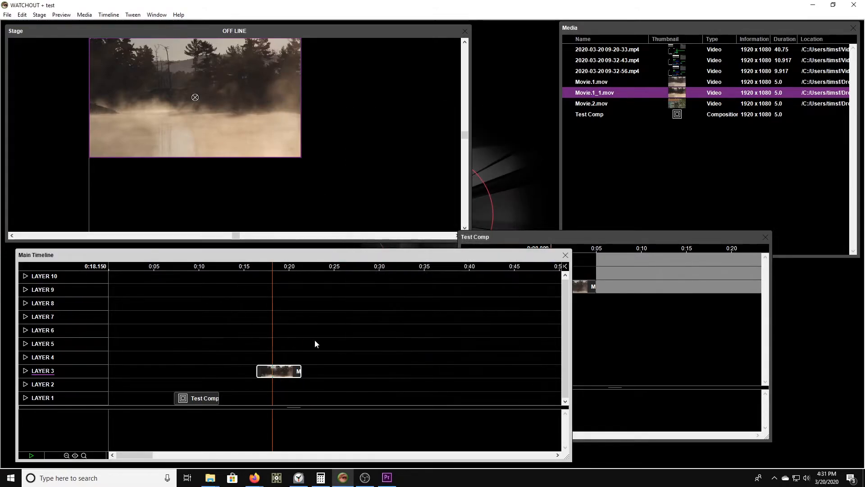
key(Delete)
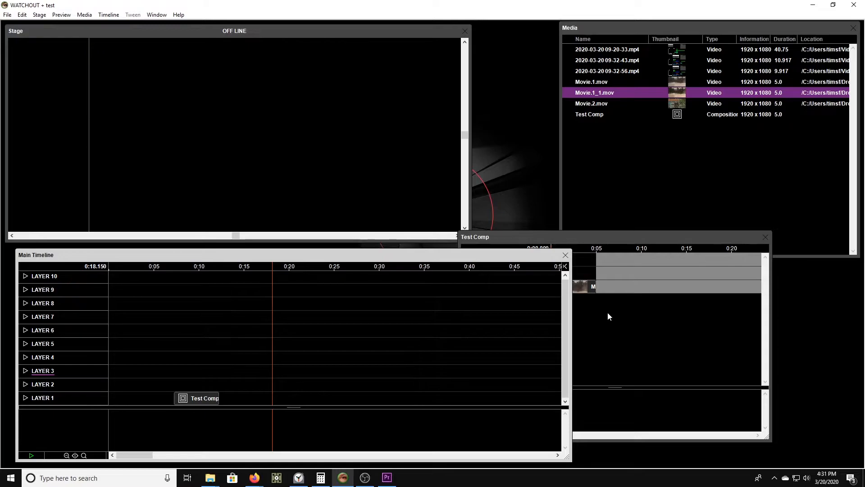
Bring the Test Comp timeline forward and adjust the In-Time of its Movie.1.mov cue.
click(608, 313)
drag(522, 237, 551, 238)
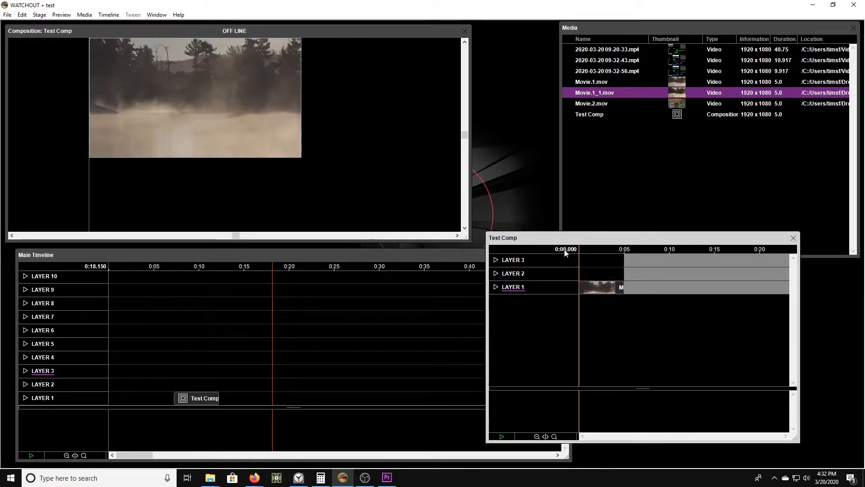
click(591, 291)
double_click(591, 291)
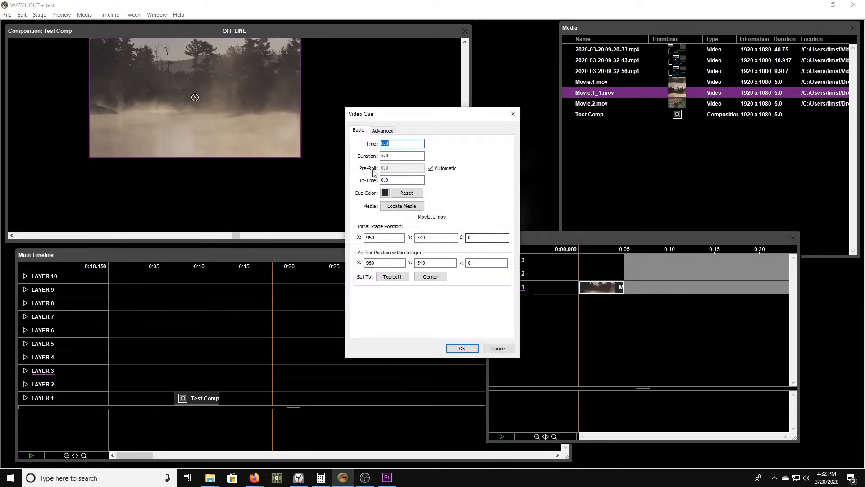
key(Tab)
key(Tab)
key(Tab)
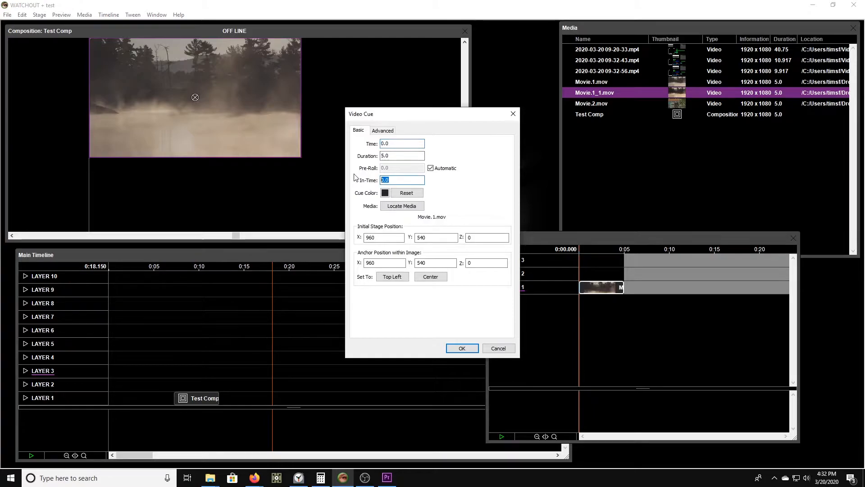
key(Return)
Set the duration of the Test Comp composition to 4 seconds and lock that duration.
click(620, 323)
double_click(606, 347)
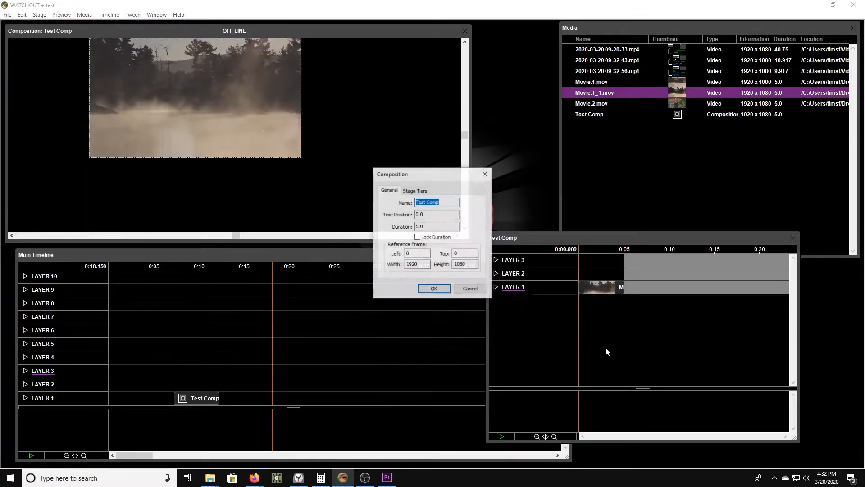
click(428, 226)
double_click(427, 226)
text(4)
key(Return)
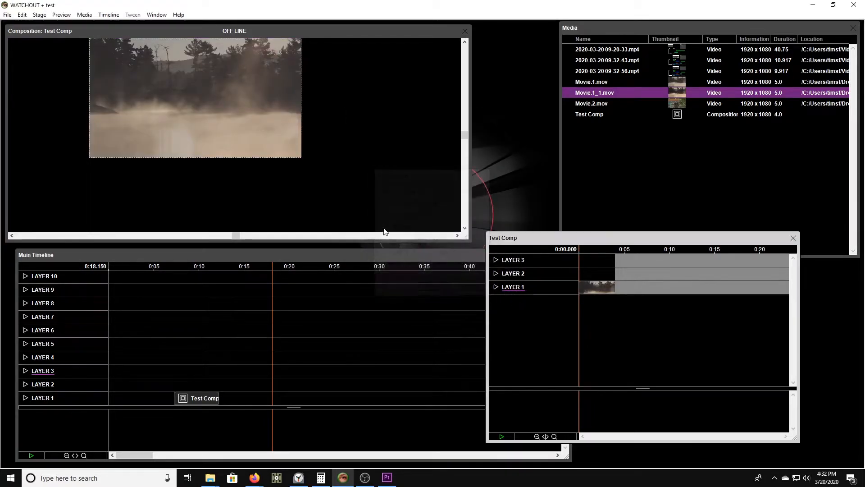
double_click(621, 368)
click(427, 238)
click(433, 289)
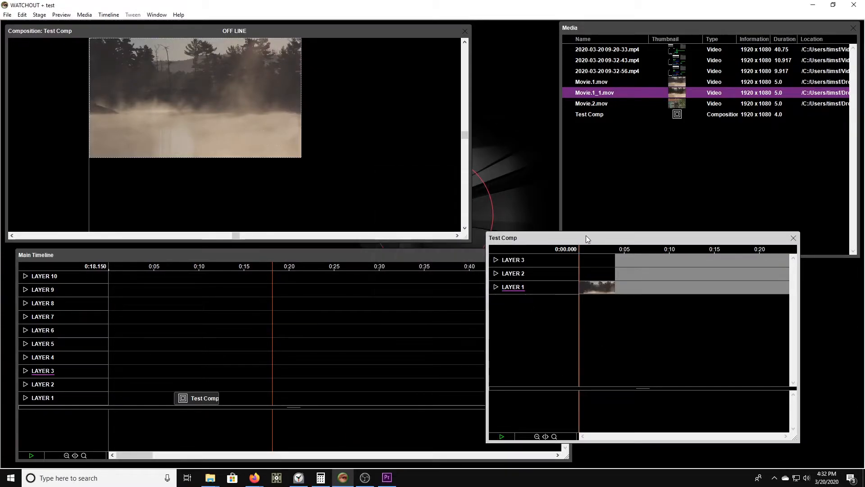
Add the shortened Test Comp to the main timeline and position its cue on Layer 1 at about 17 seconds.
drag(586, 237, 605, 251)
drag(675, 118, 277, 387)
key(space)
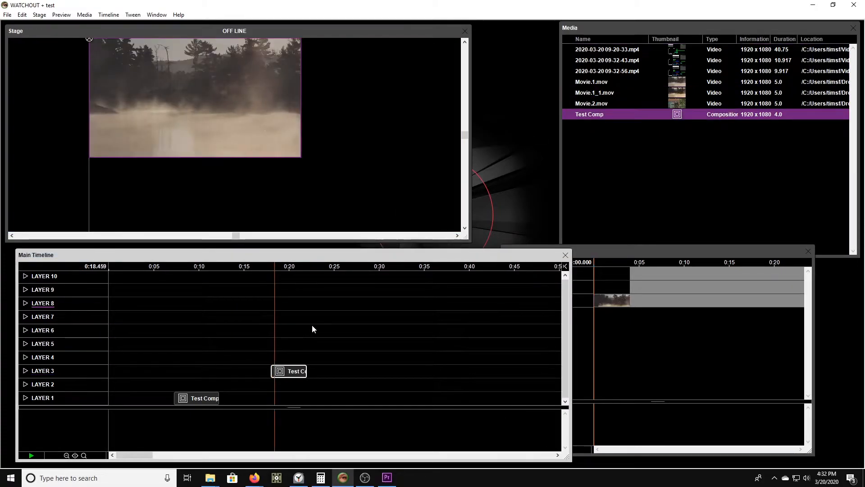
key(space)
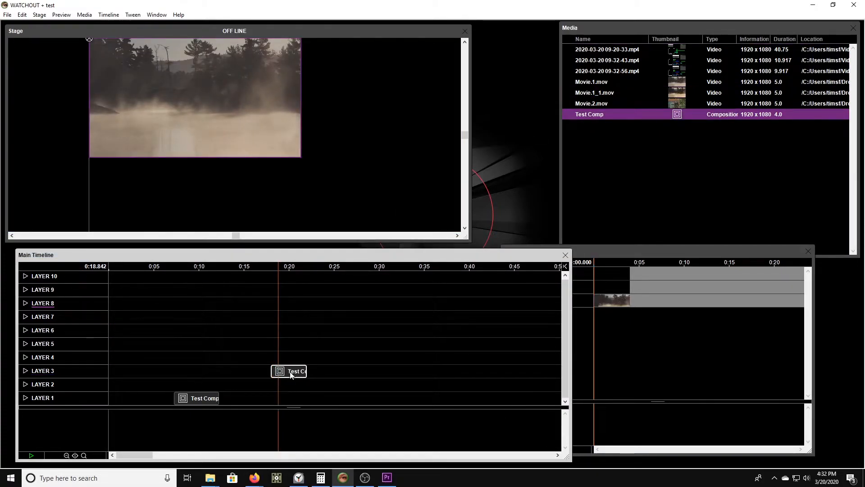
drag(291, 377, 280, 401)
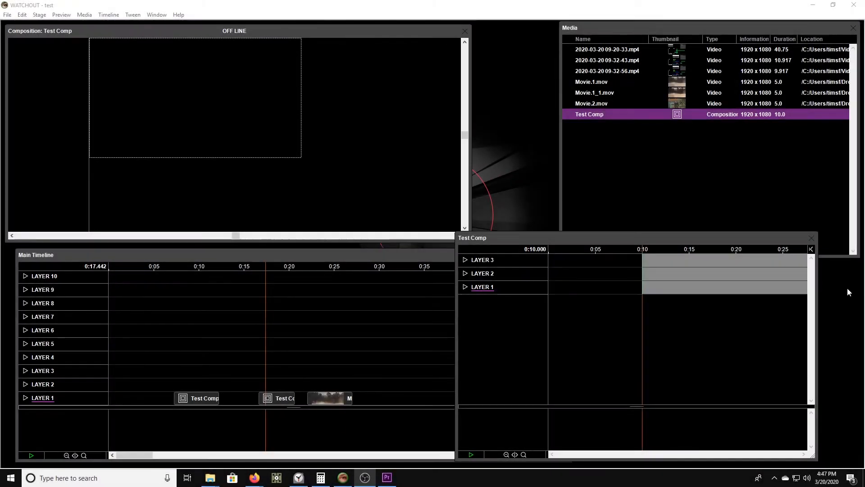
Place Movie.1_1.mov at the start of Layer 1 in the Test Comp timeline and preview it at about 1 second.
mouse_move(566, 254)
mouse_down()
mouse_move(547, 253)
mouse_move(601, 265)
mouse_move(562, 263)
mouse_move(605, 264)
mouse_move(576, 266)
mouse_move(578, 274)
mouse_move(589, 269)
mouse_move(570, 250)
mouse_move(576, 255)
mouse_up()
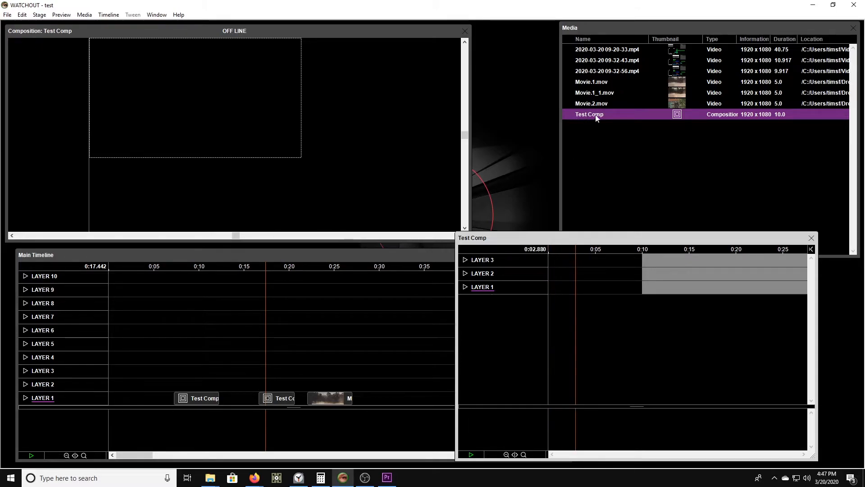
mouse_move(571, 254)
mouse_down()
mouse_move(541, 255)
mouse_move(566, 256)
mouse_up()
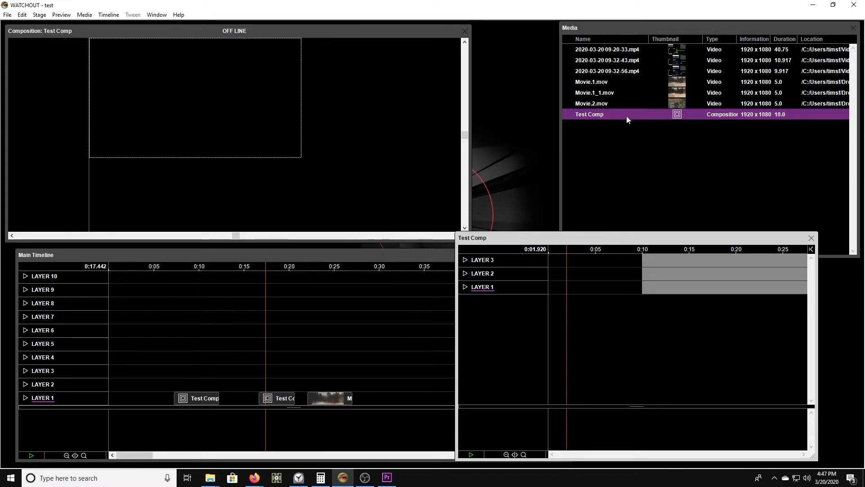
drag(676, 92, 542, 294)
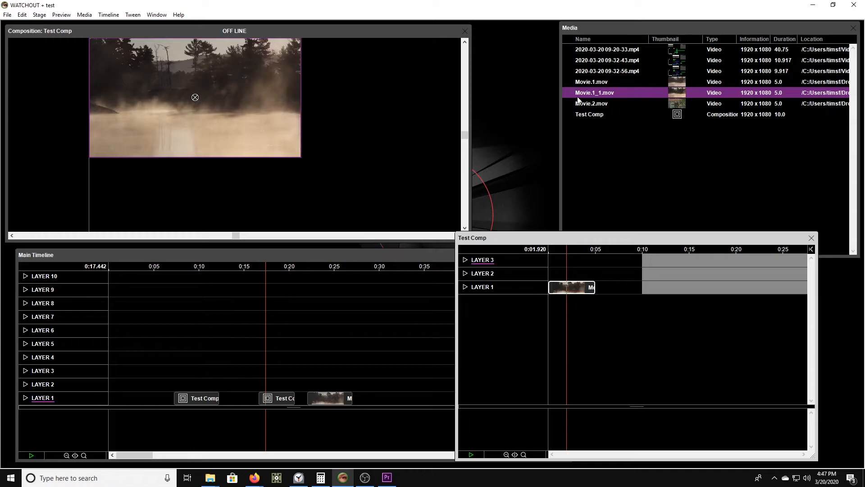
mouse_move(557, 247)
mouse_down()
mouse_move(541, 251)
mouse_move(585, 259)
mouse_move(526, 261)
mouse_move(560, 262)
mouse_up()
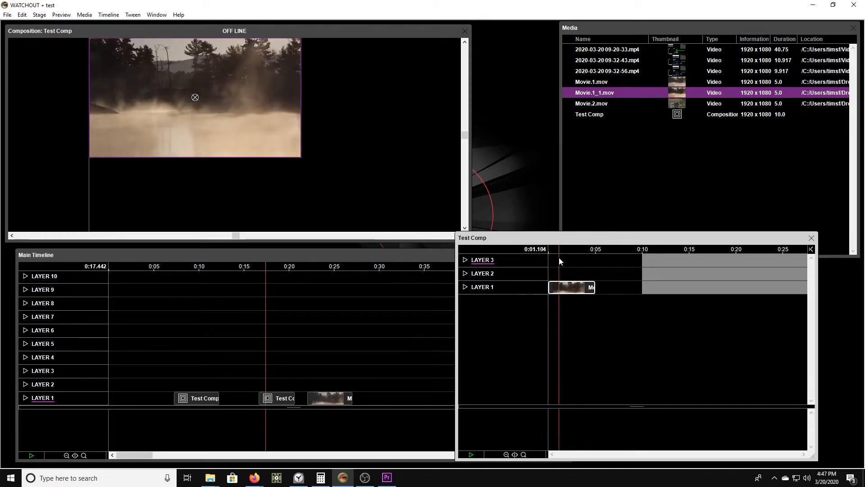
Set the Layer 1 Movie.1_1.mov cue in Test Comp to an In-Time of 2.0 and a duration of 4 seconds.
double_click(571, 287)
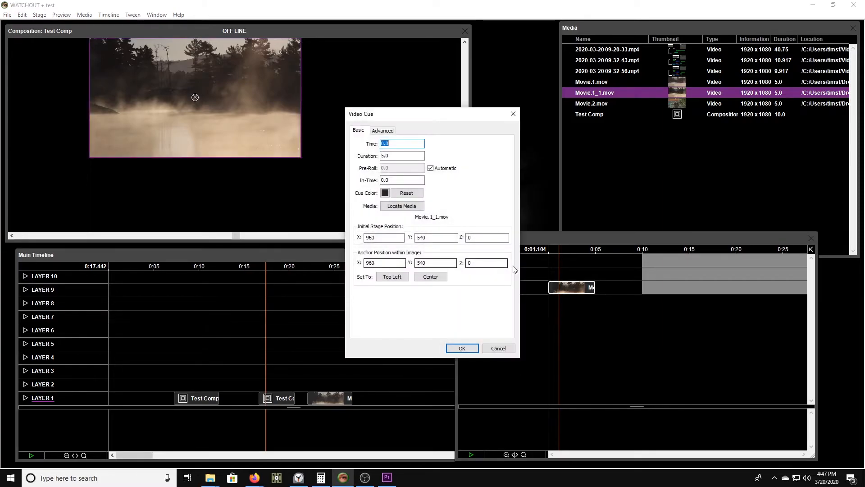
drag(393, 180, 357, 187)
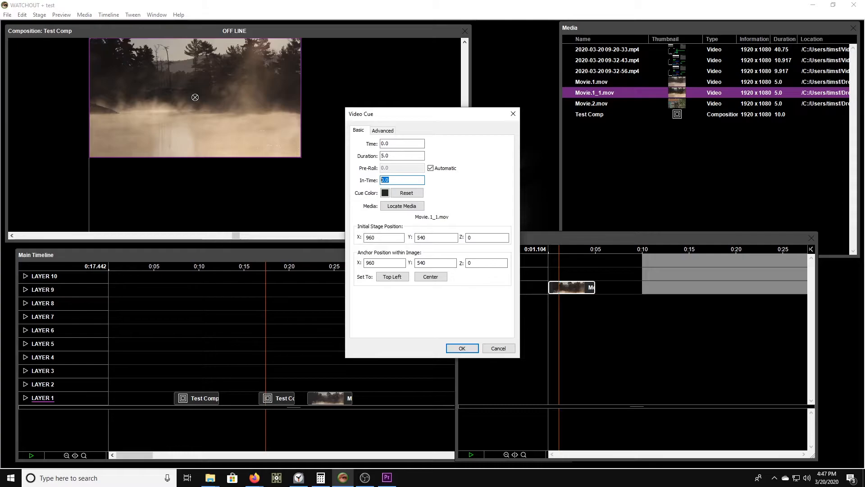
key(Return)
double_click(576, 285)
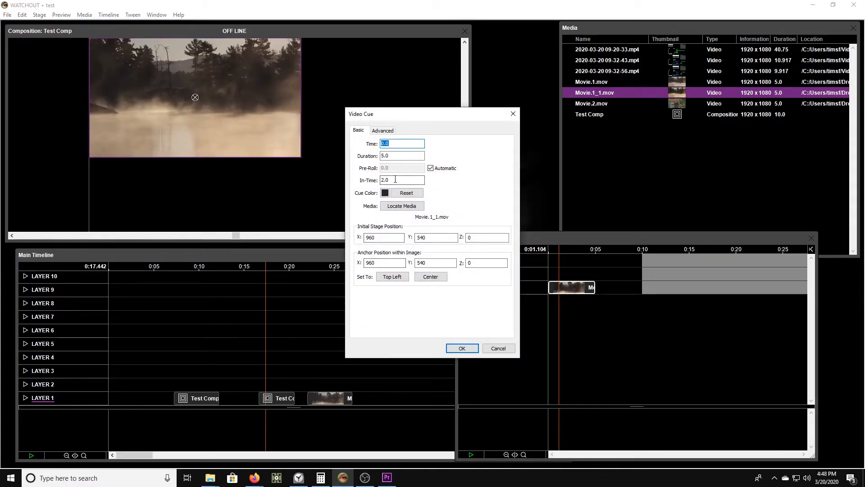
double_click(390, 157)
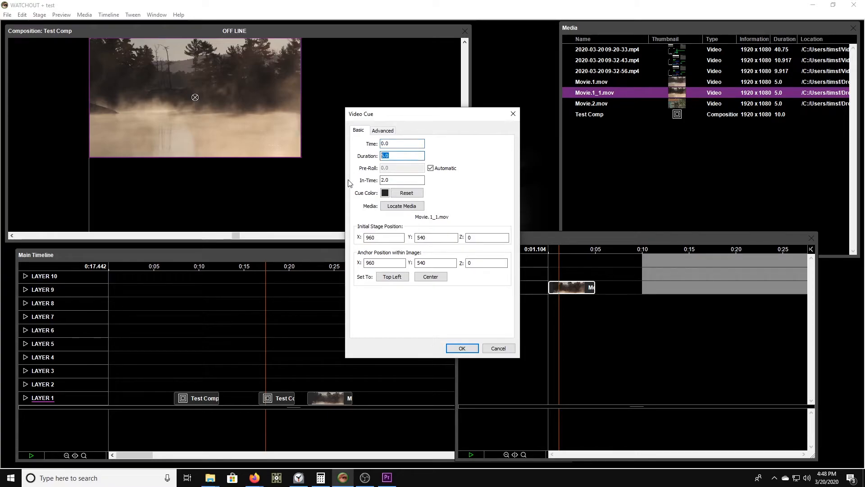
text(4)
key(Return)
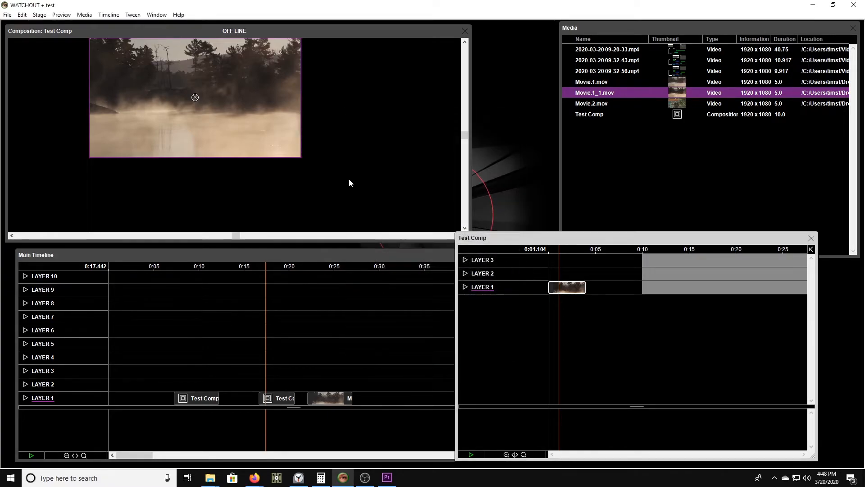
Paste a copy of the Movie.1_1.mov cue on Layer 2 of Test Comp at 2.688 seconds, with In-Time 0 and duration 2.0.
click(574, 250)
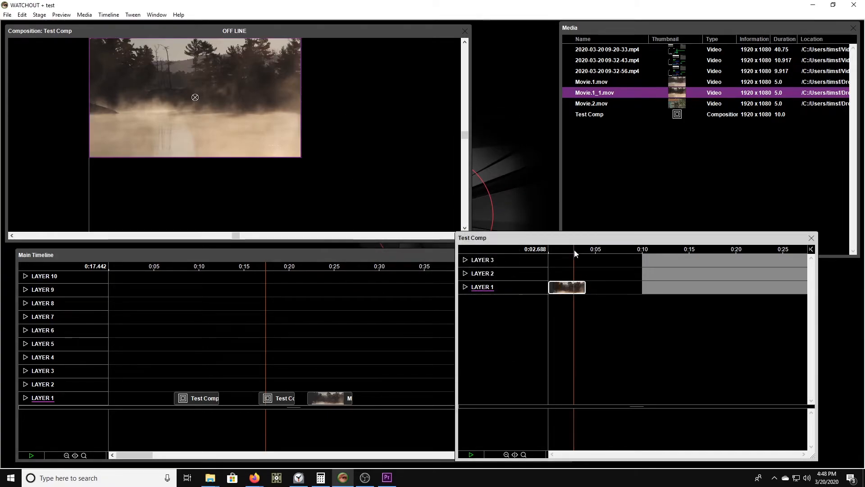
click(477, 274)
key(ctrl+v)
double_click(593, 273)
drag(394, 180, 354, 182)
text(0)
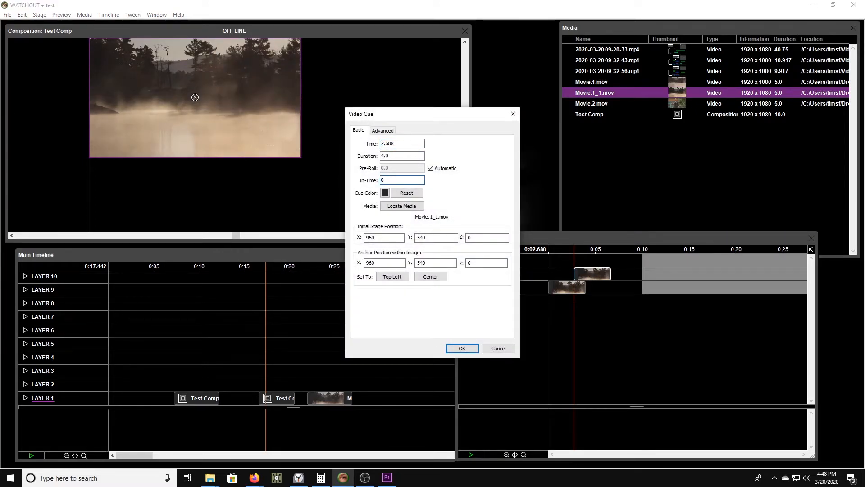
key(shift+Tab)
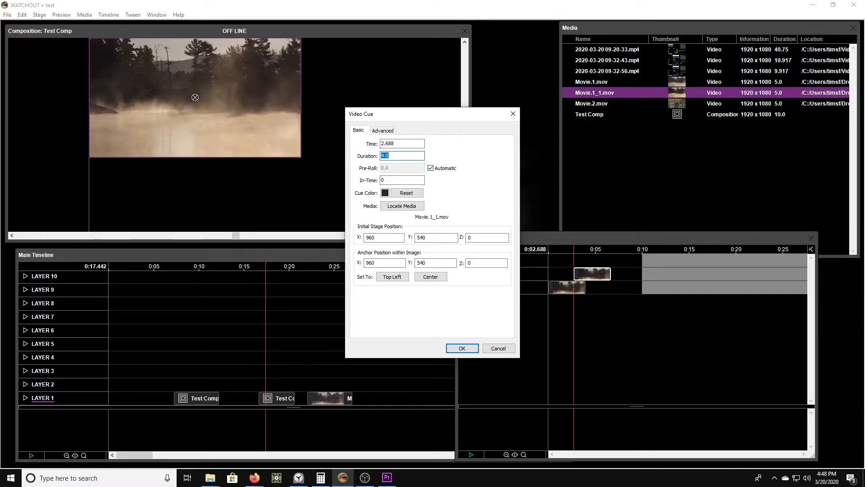
key(Return)
drag(592, 251, 588, 252)
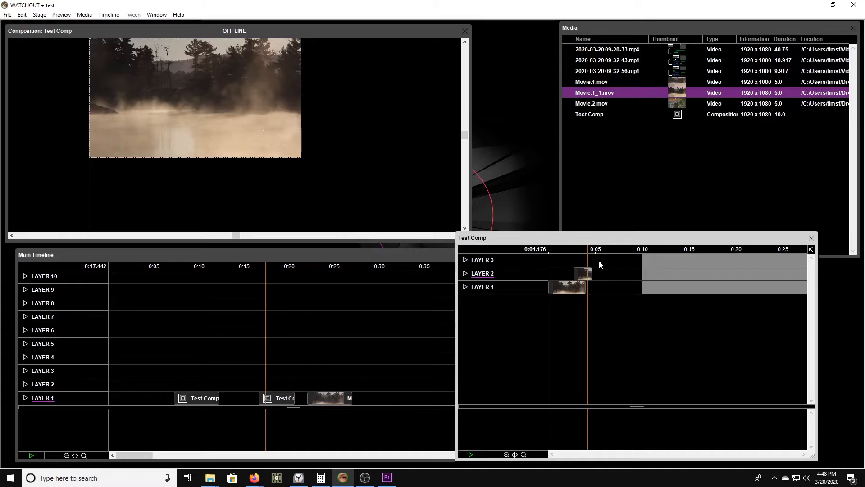
Move the Test Comp playhead to 3.072 seconds and set the composition's duration to 3.5 seconds.
double_click(578, 266)
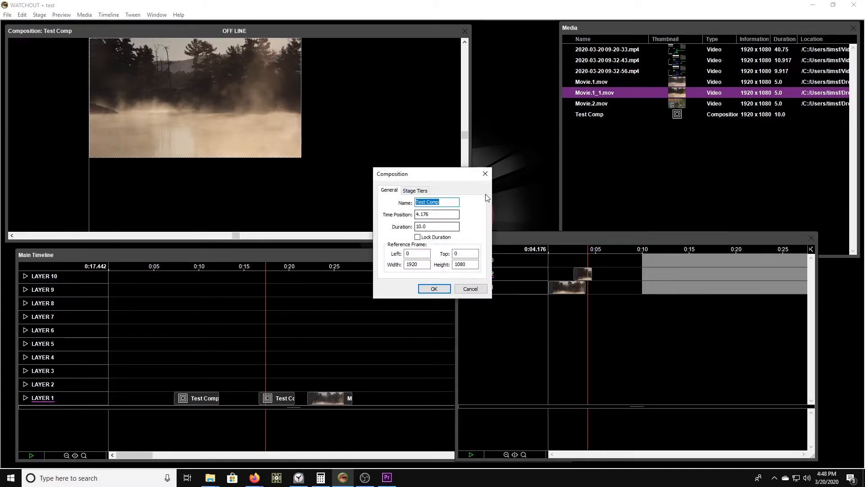
click(485, 174)
drag(587, 250, 578, 250)
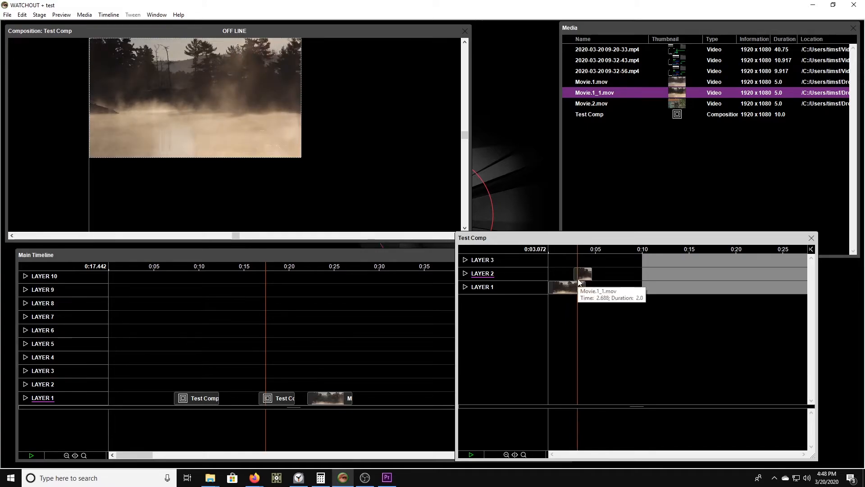
double_click(578, 279)
double_click(427, 226)
text(3)
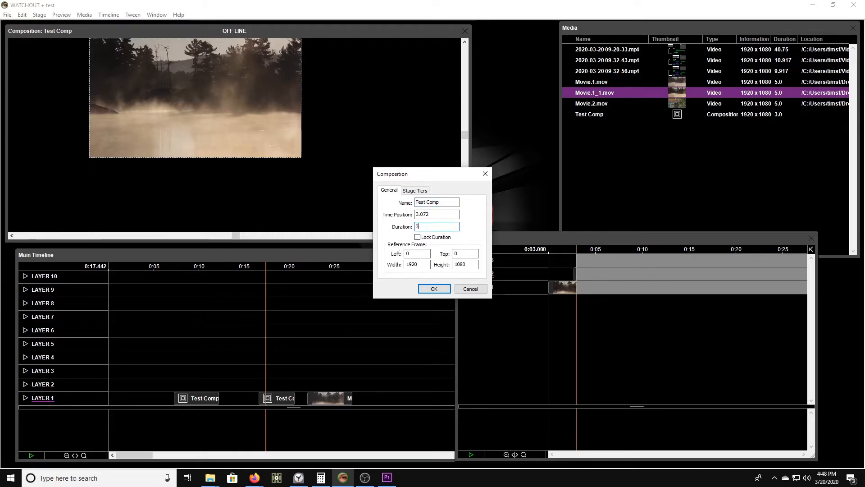
text(.5)
key(Return)
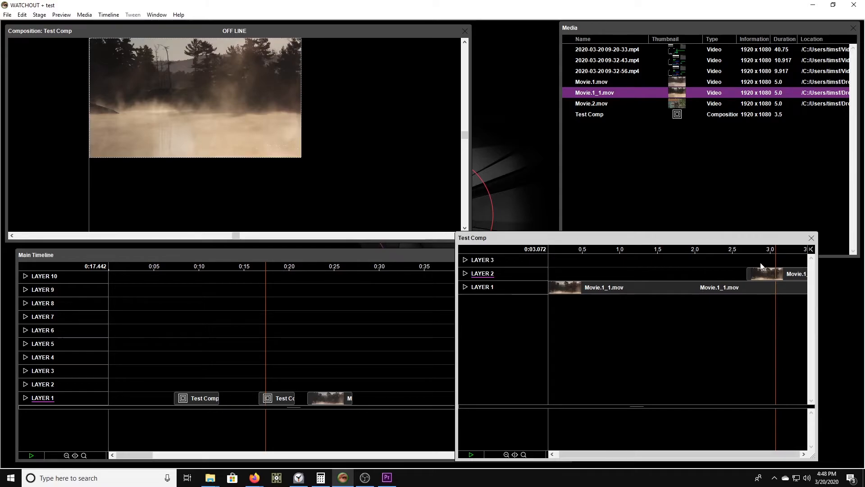
Lock the duration of Test Comp at 4.688 seconds.
click(776, 275)
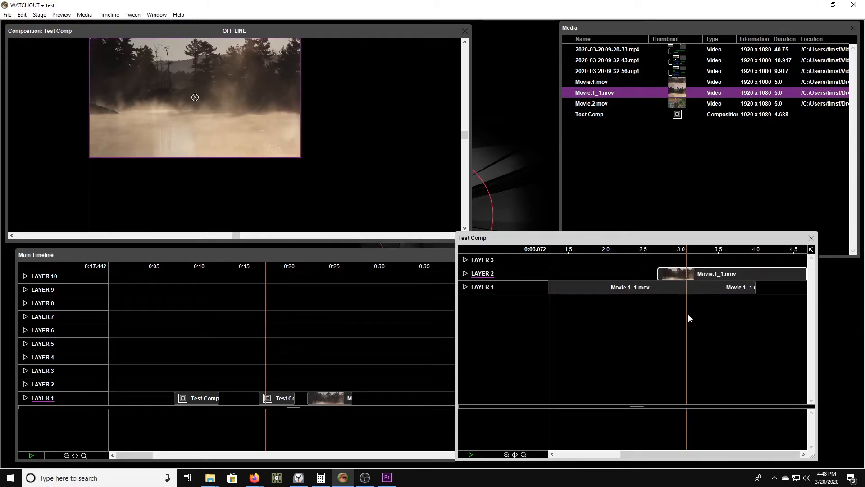
double_click(667, 239)
click(421, 236)
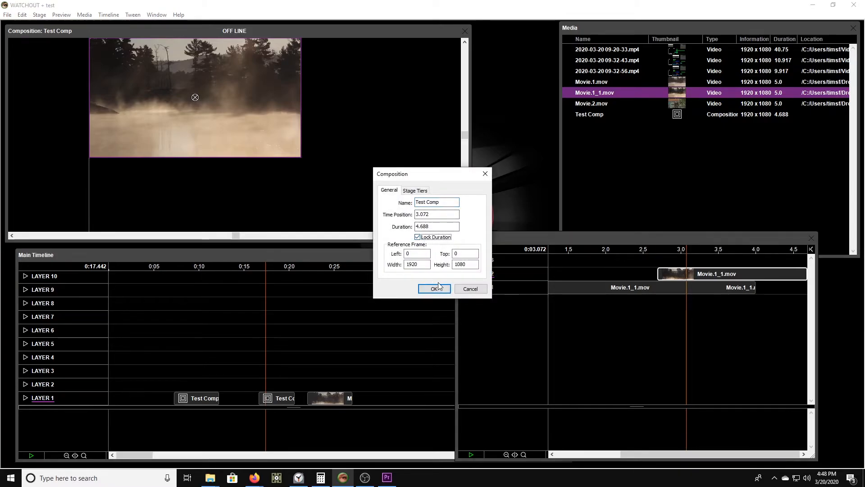
click(438, 287)
Add an opacity fade-in from 0% to 100% to Test Comp's Layer 2 cue, starting at 2.688 seconds.
scroll(647, 255, down, 2)
click(601, 250)
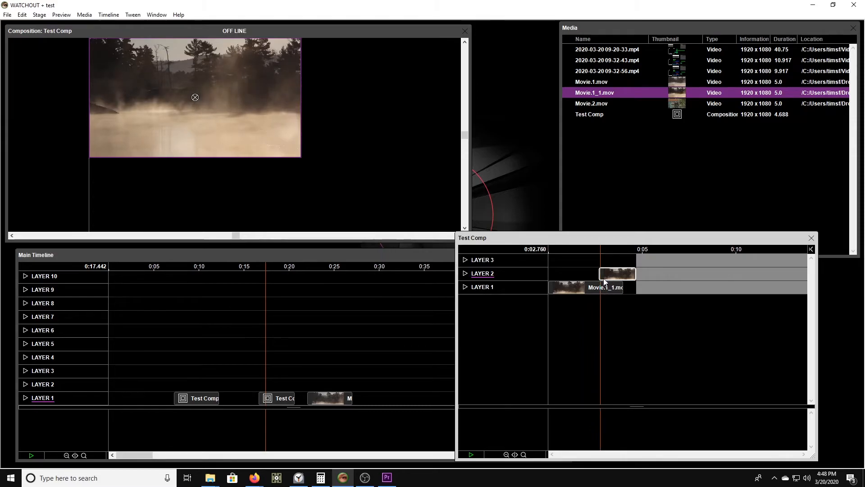
key(Tab)
key(ctrl+t)
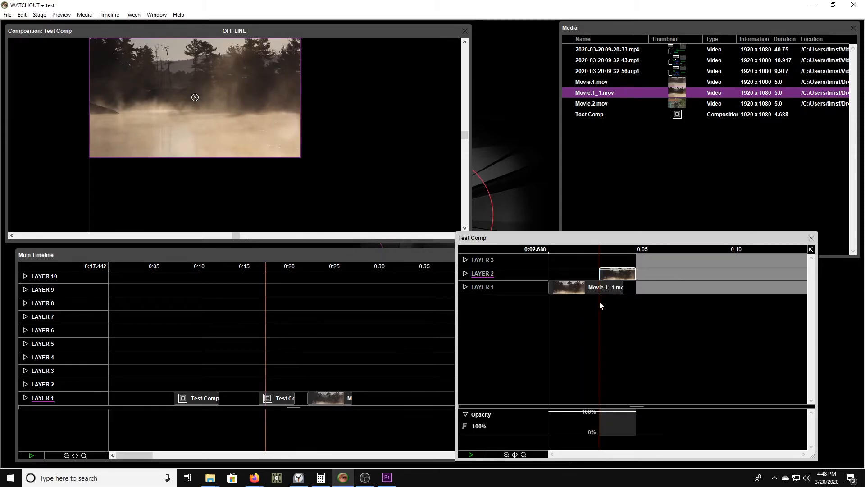
click(600, 412)
mouse_move(600, 413)
mouse_down()
mouse_move(600, 433)
mouse_move(617, 412)
mouse_up()
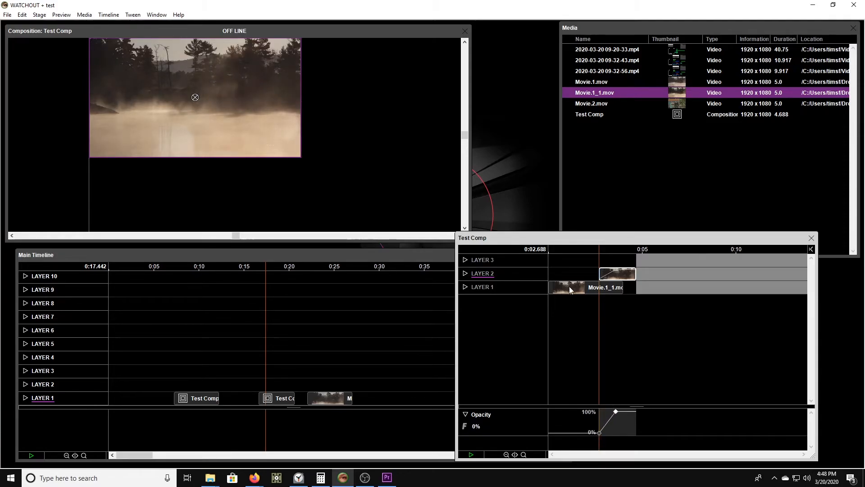
Return the Test Comp playhead to the start and play the main timeline from about 17 seconds.
drag(576, 248, 479, 249)
click(279, 360)
mouse_move(265, 269)
mouse_down()
mouse_move(255, 275)
mouse_move(264, 275)
mouse_up()
key(space)
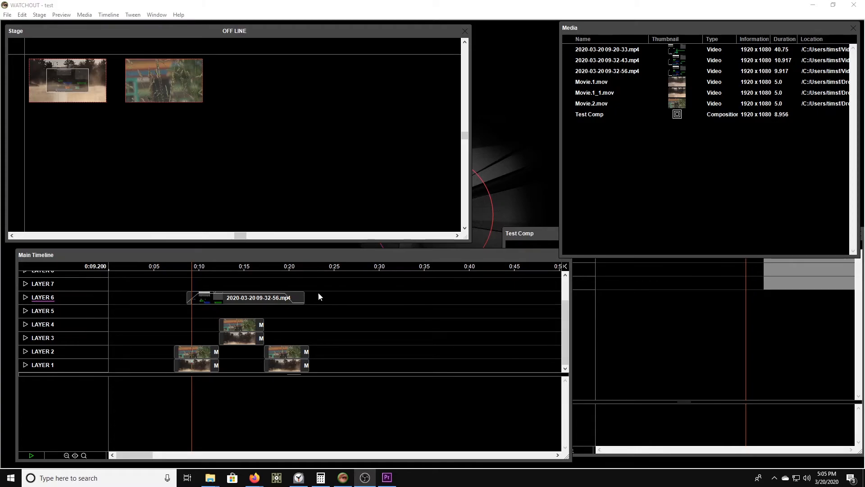
click(110, 37)
click(39, 14)
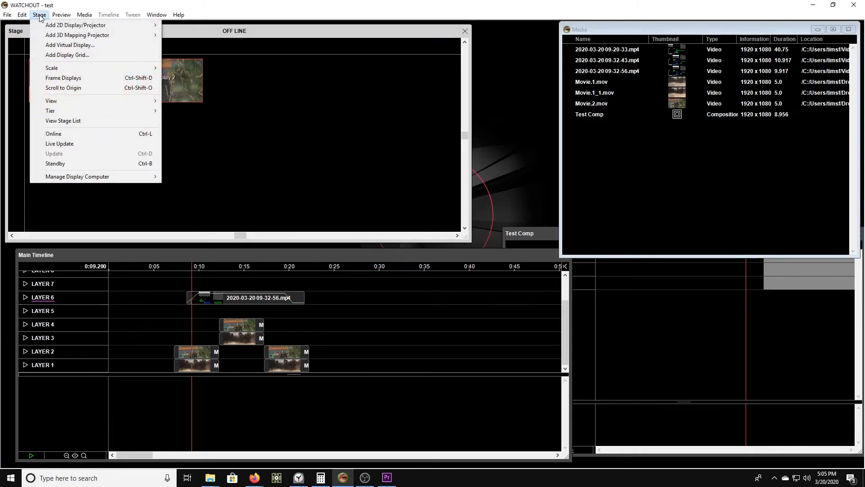
mouse_move(63, 109)
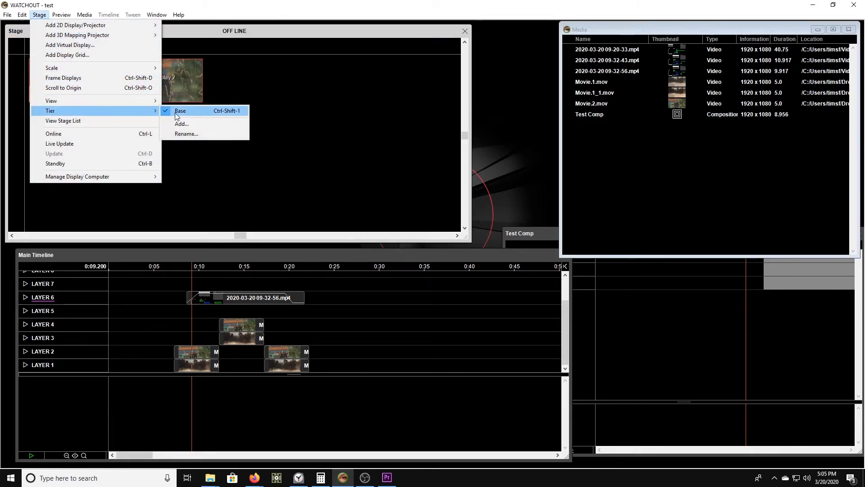
click(207, 30)
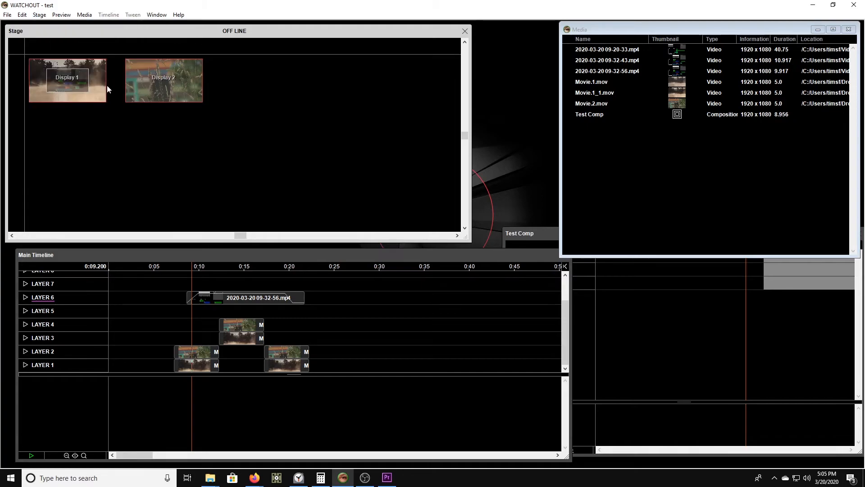
Create a 10-second composition named Test Comp 2 with a 4317 x 1080 reference frame at left 100 and top 100.
drag(336, 288, 176, 374)
right_click(657, 166)
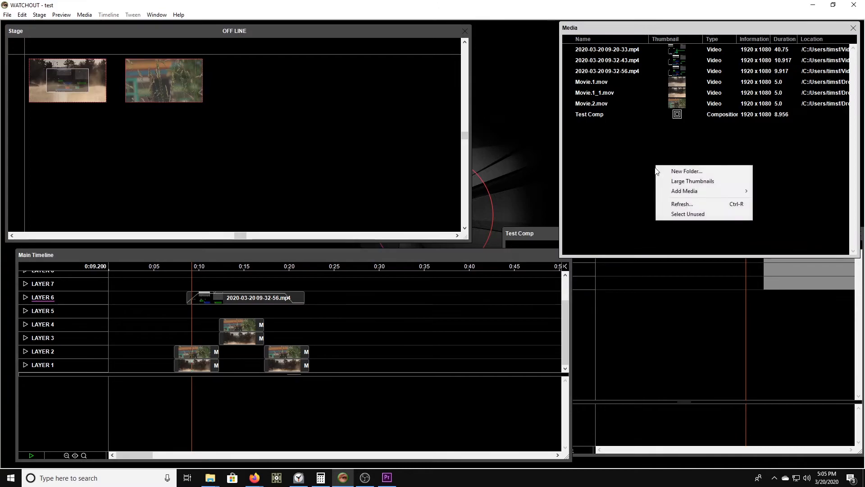
mouse_move(678, 195)
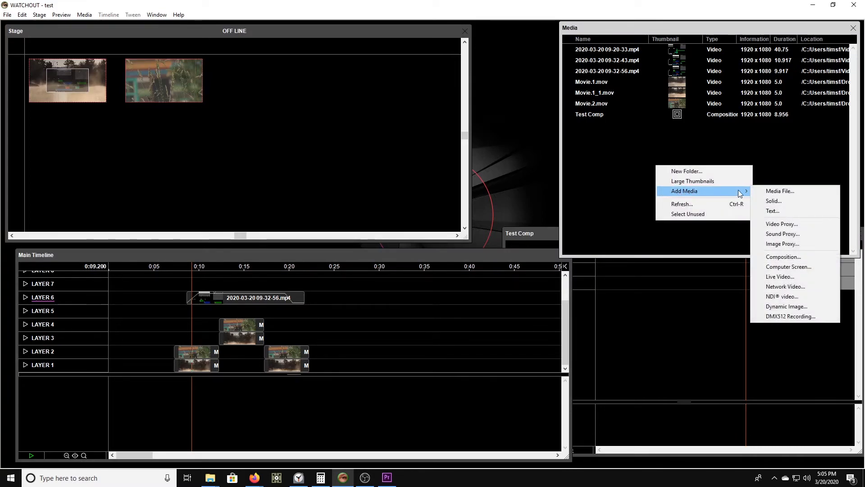
click(787, 256)
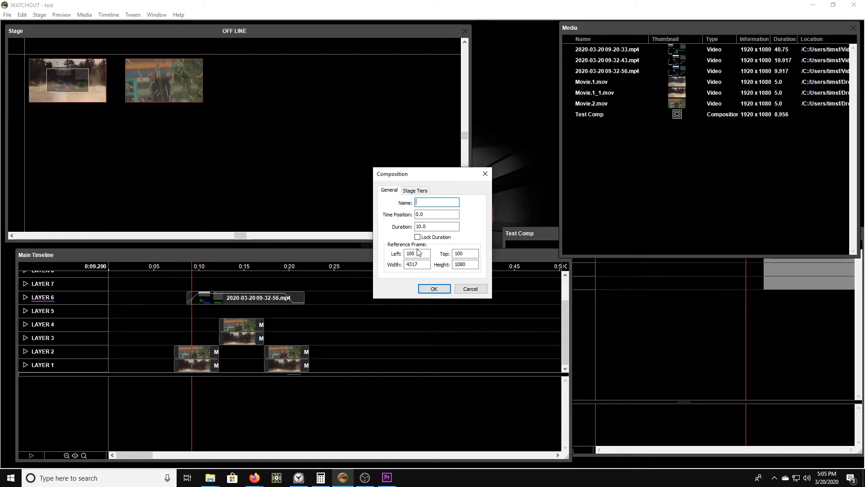
click(3, 64)
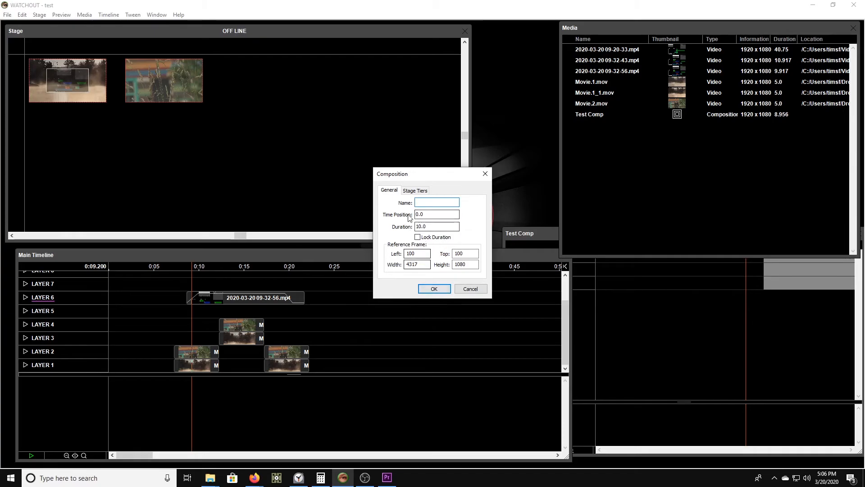
text(est Comp)
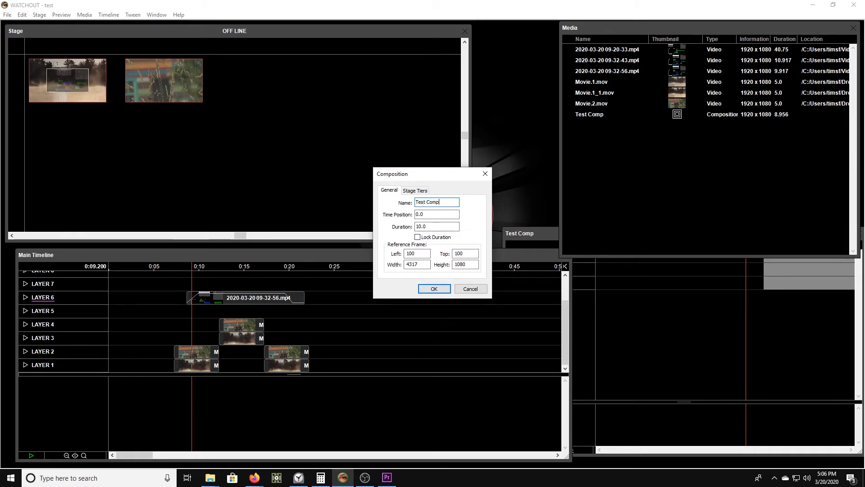
text( 2)
key(Return)
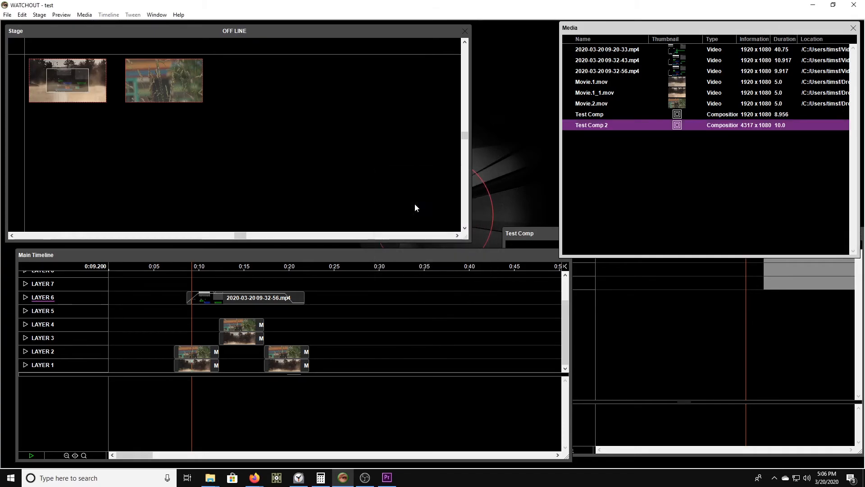
Paste the main timeline's video cues into Test Comp 2 from time zero and lock its duration at 15.0 seconds.
double_click(597, 128)
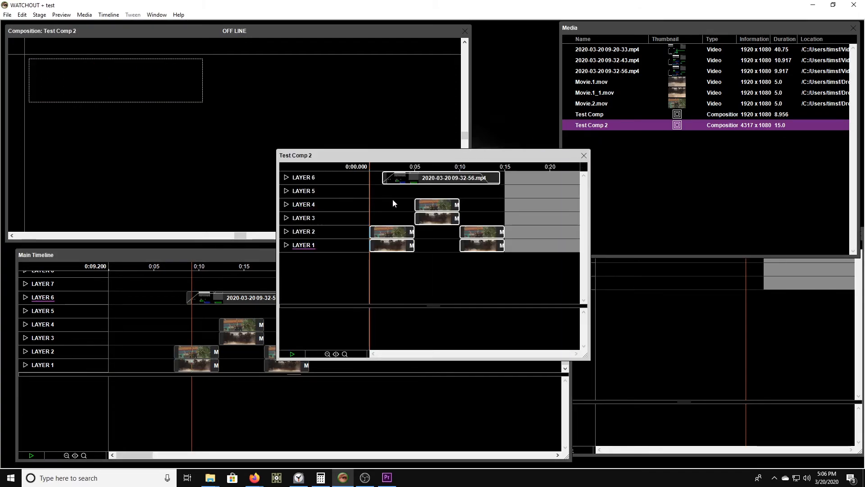
double_click(473, 283)
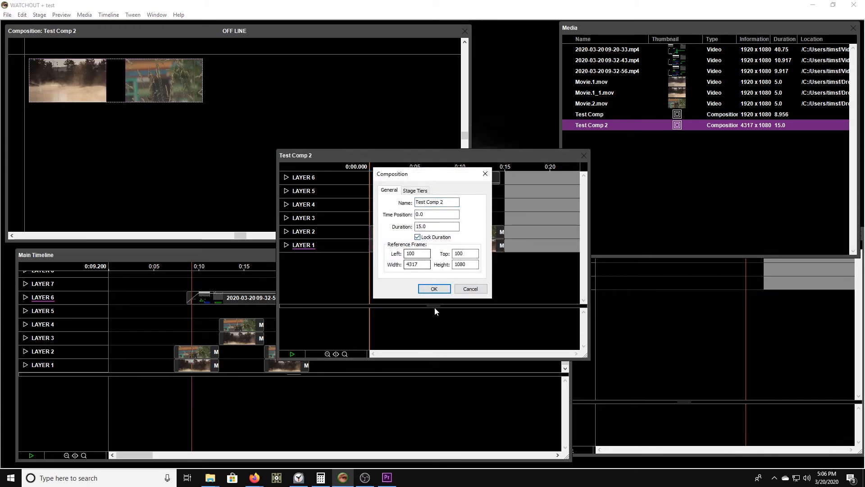
click(435, 289)
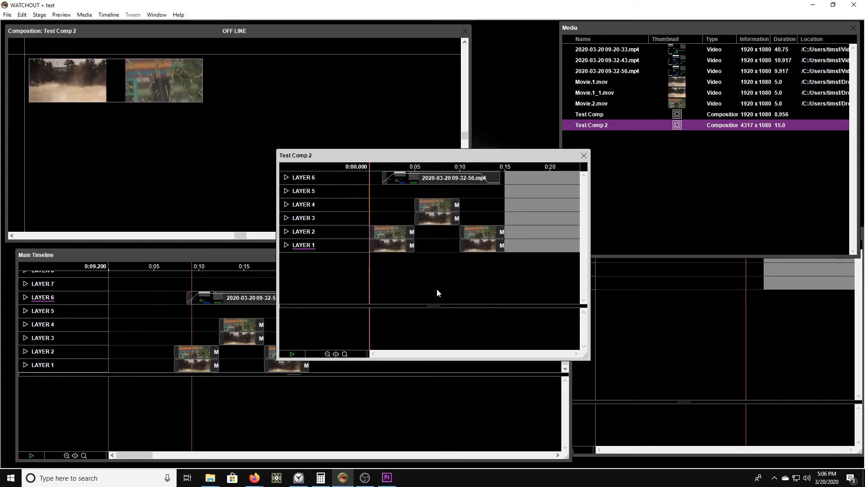
Delete the original video cues on Layers 1 to 4 and 6 from the main timeline.
drag(414, 155, 548, 167)
click(230, 354)
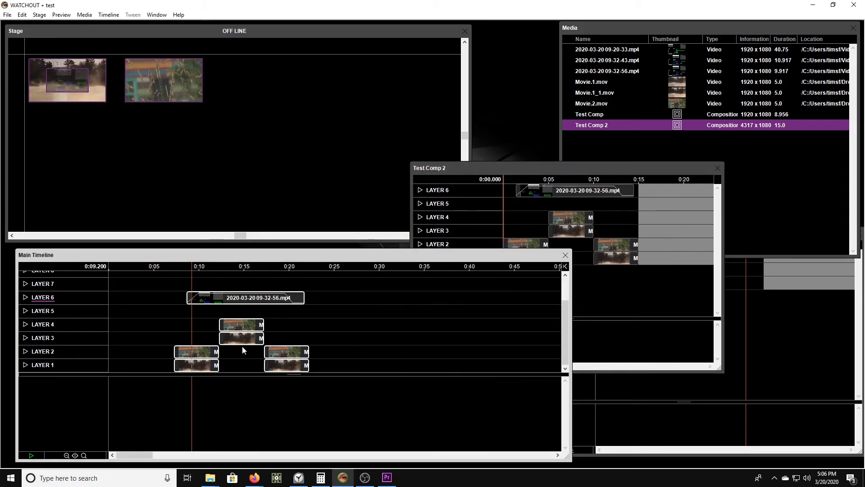
key(Delete)
Place Test Comp 2 on Layer 1 of the main timeline at about 9 seconds and scrub through it to preview.
drag(603, 128, 207, 339)
drag(206, 265, 253, 266)
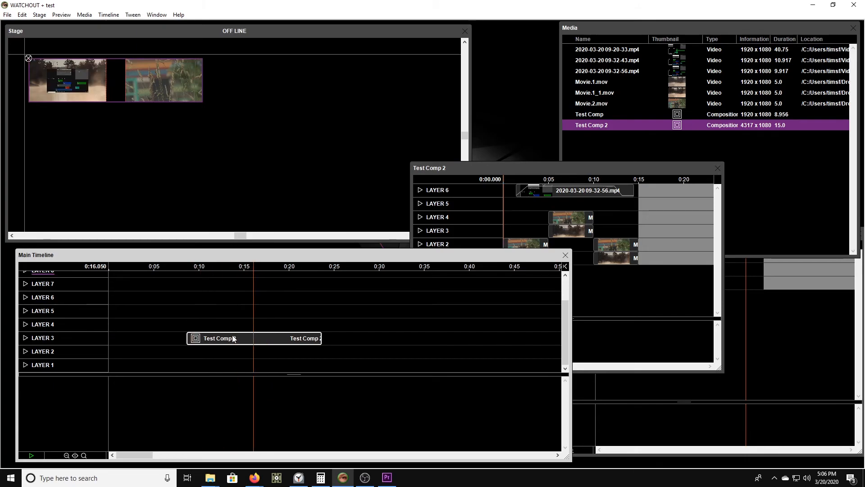
drag(233, 338, 233, 365)
drag(235, 270, 205, 279)
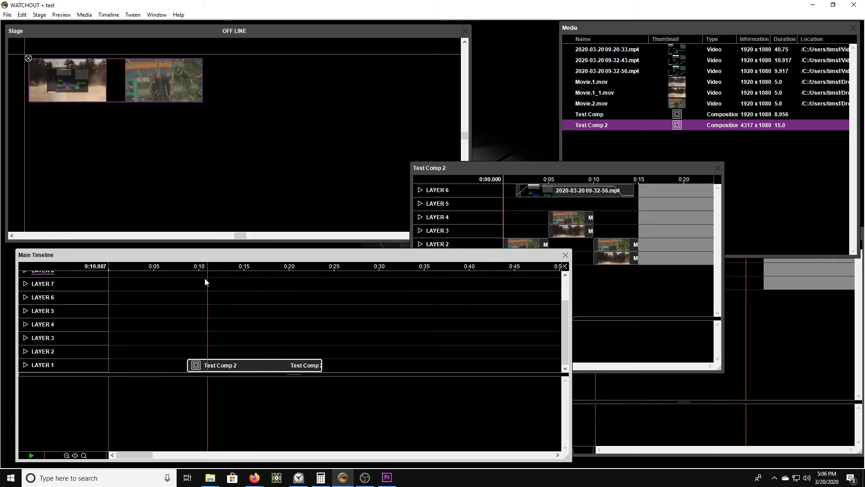